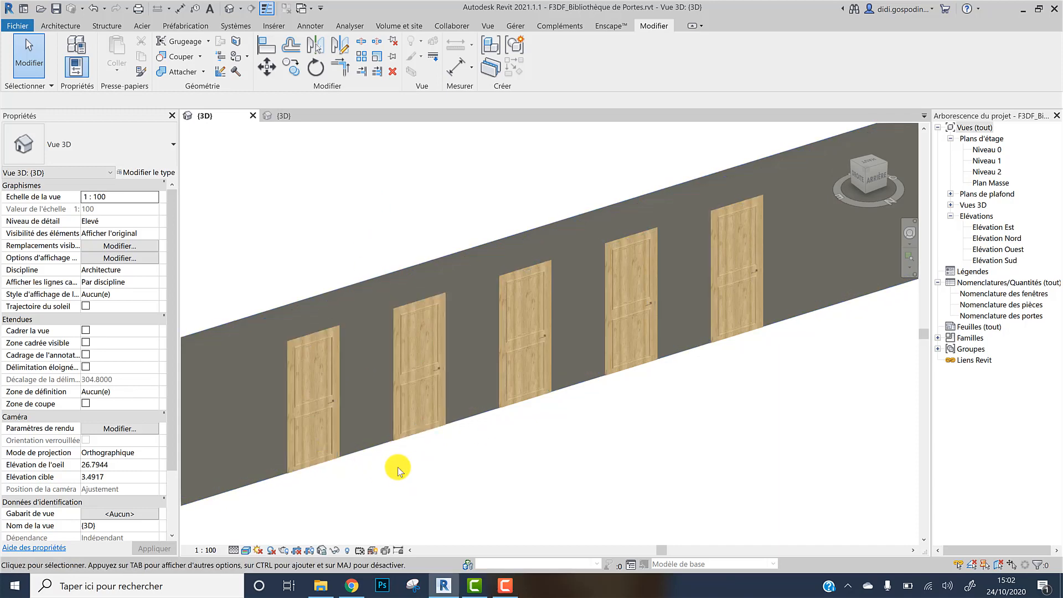
- Set the Angle d'Ouverture type parameter of Porte Classique 900x2200 to 45° and apply it to the doors
click(332, 462)
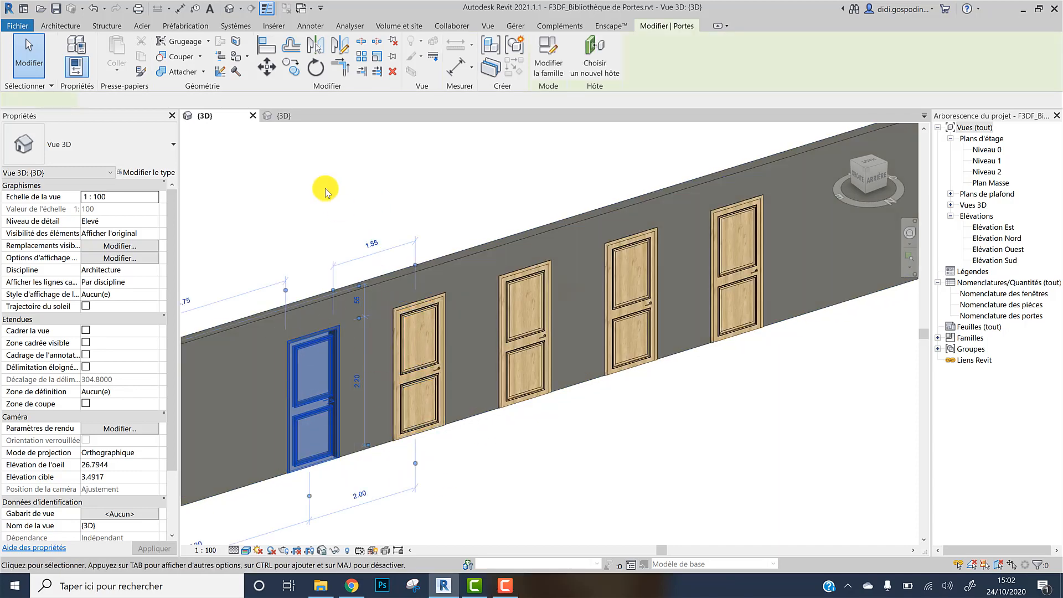
click(389, 182)
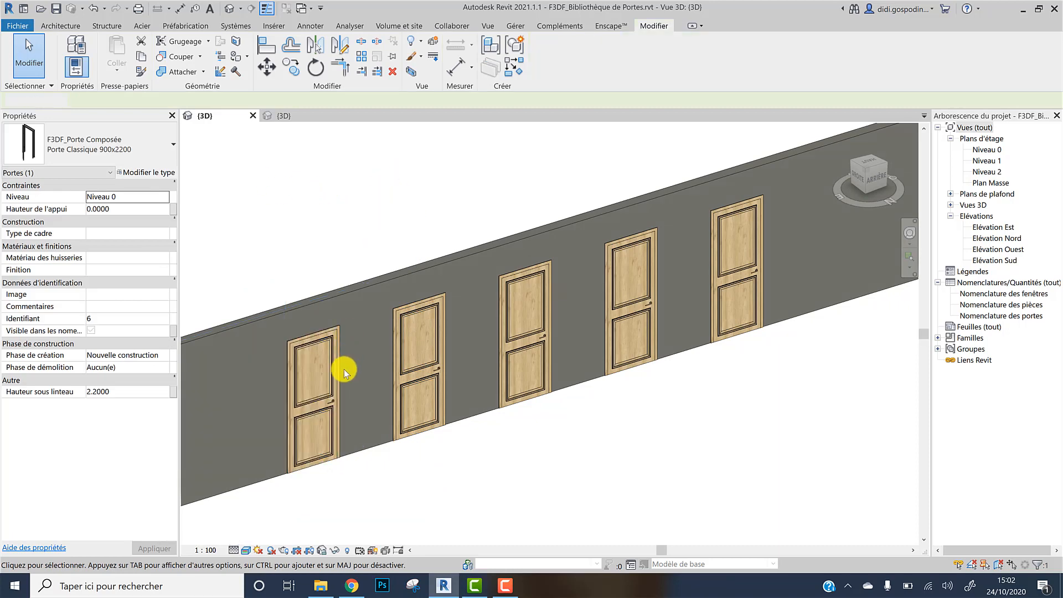
click(330, 456)
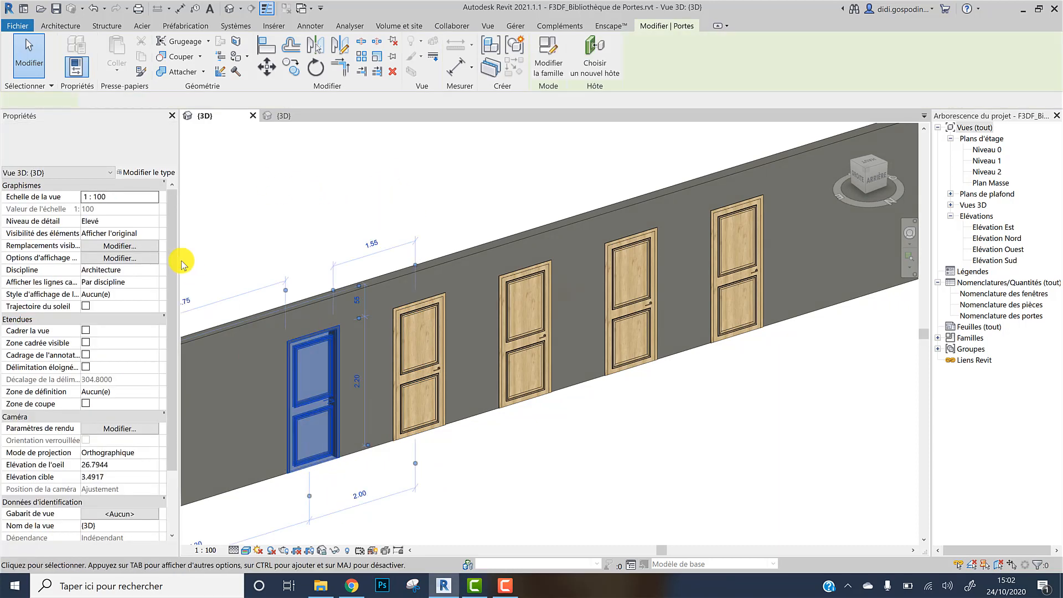
click(157, 175)
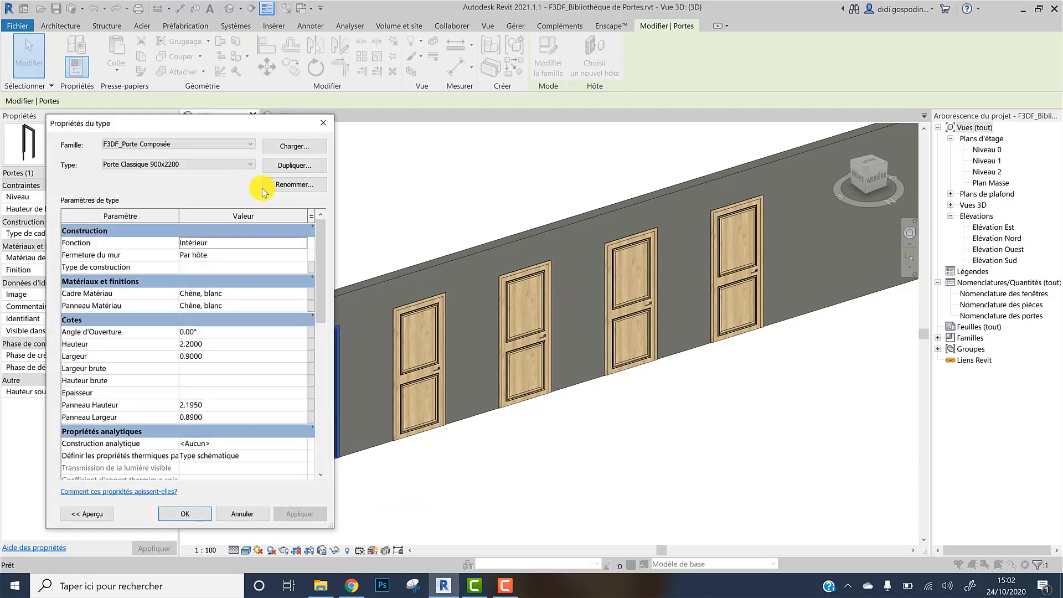
click(214, 333)
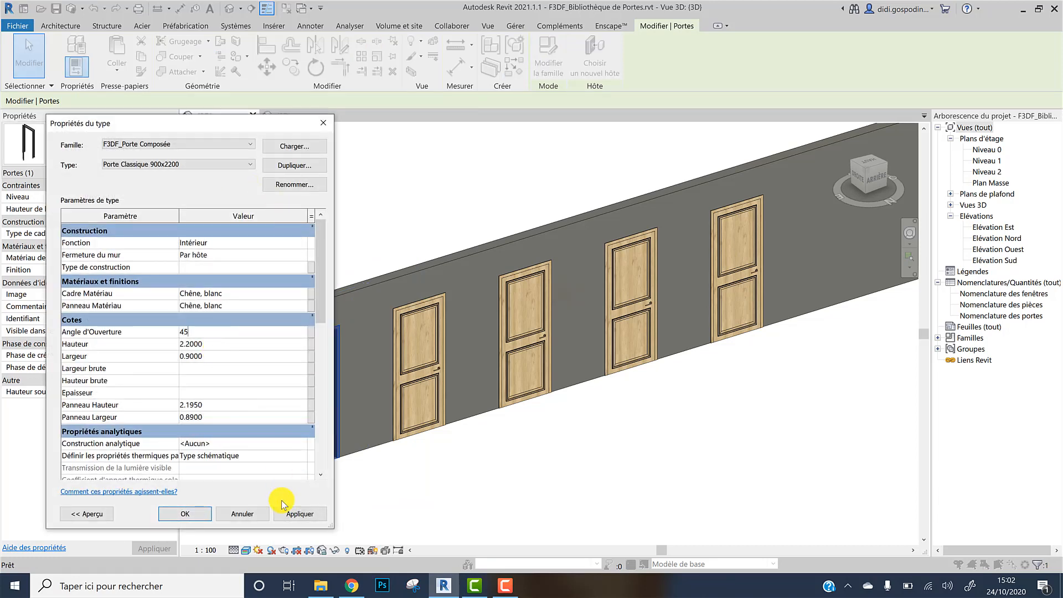
click(290, 515)
click(181, 512)
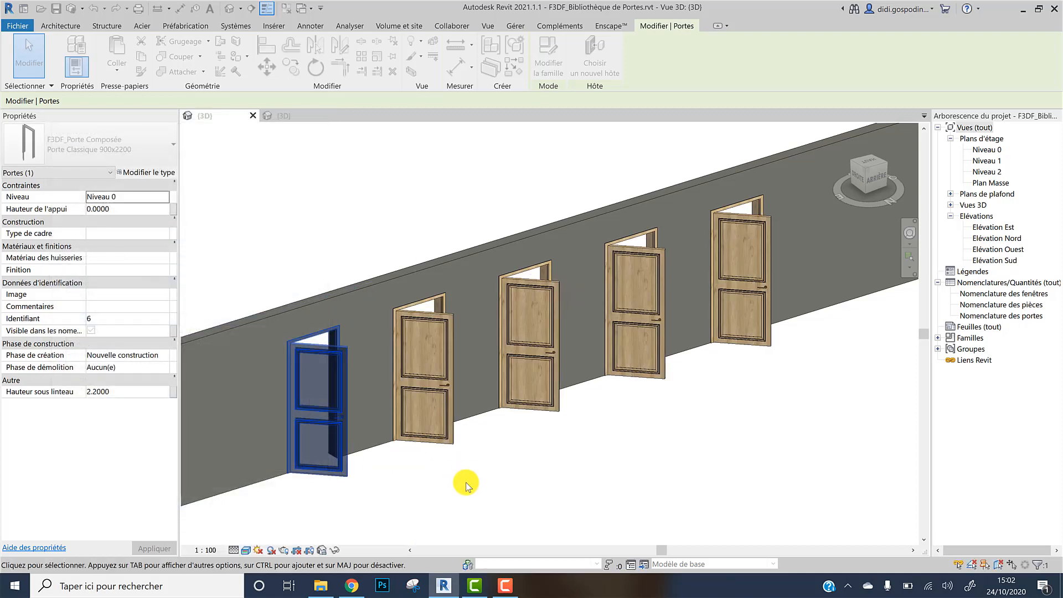
click(447, 496)
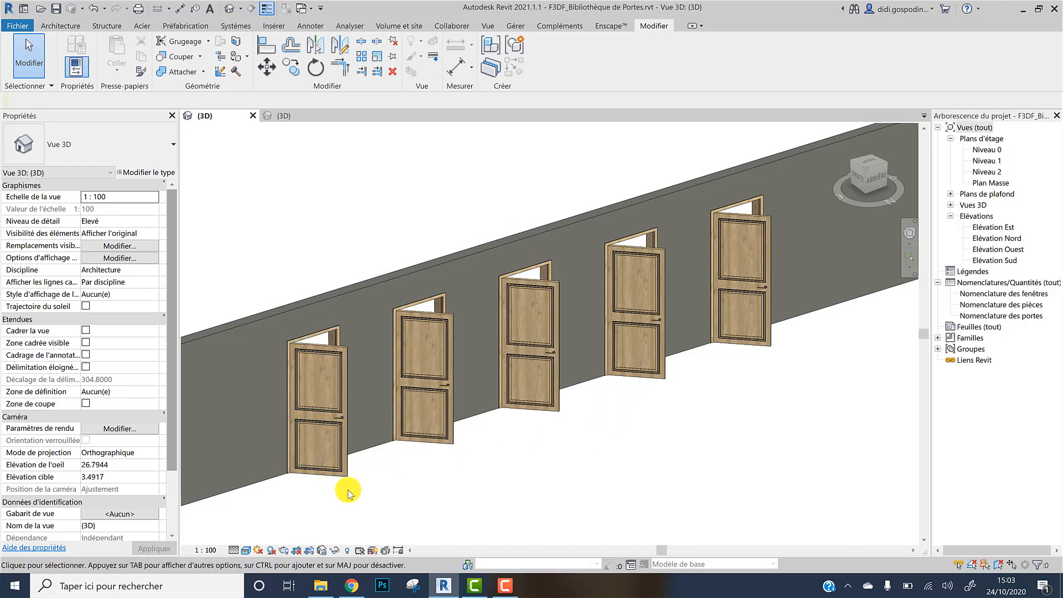
- Make Angle d'Ouverture an occurrence parameter in the F3DF_Porte Composée family and reload it into the project, replacing the existing version and its parameter values
click(285, 116)
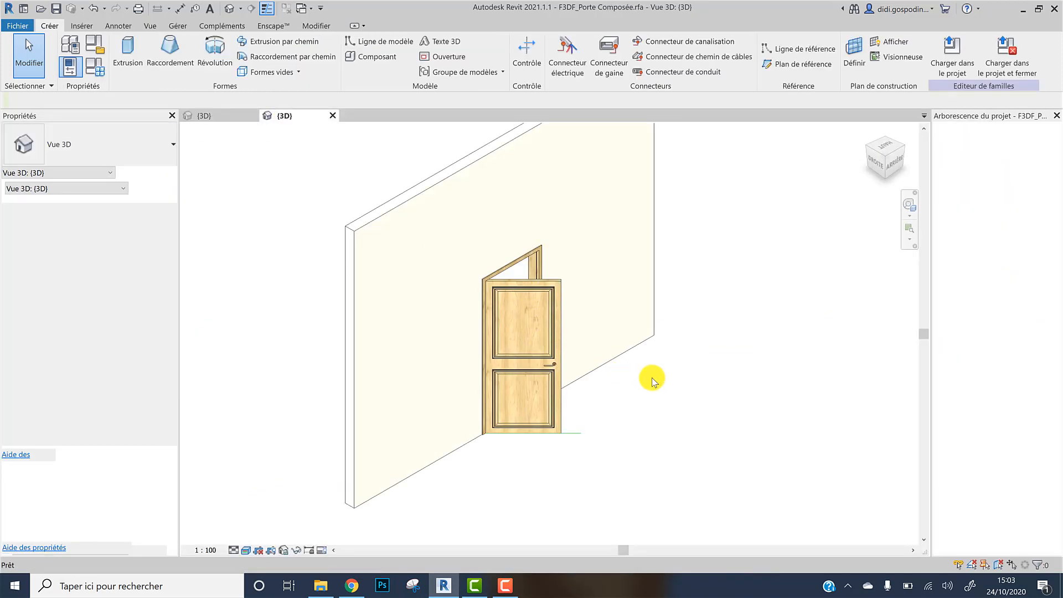
click(97, 69)
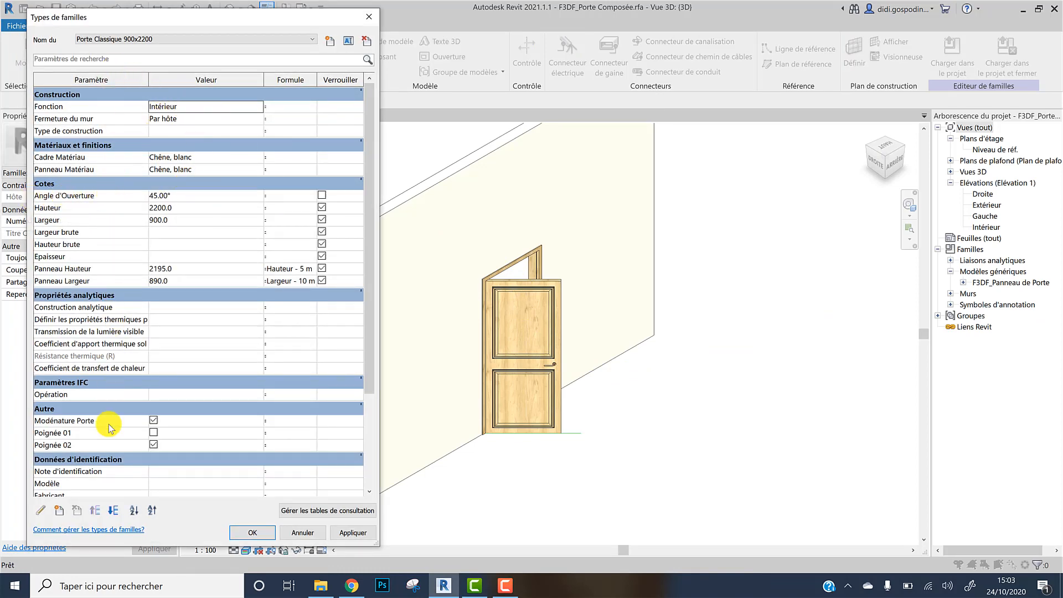
click(91, 196)
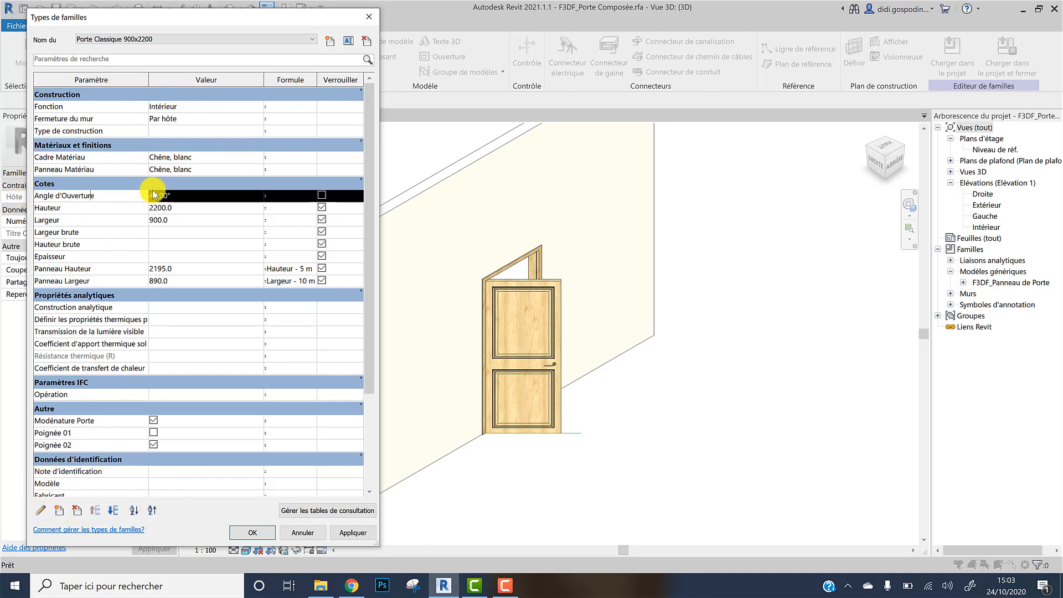
click(42, 513)
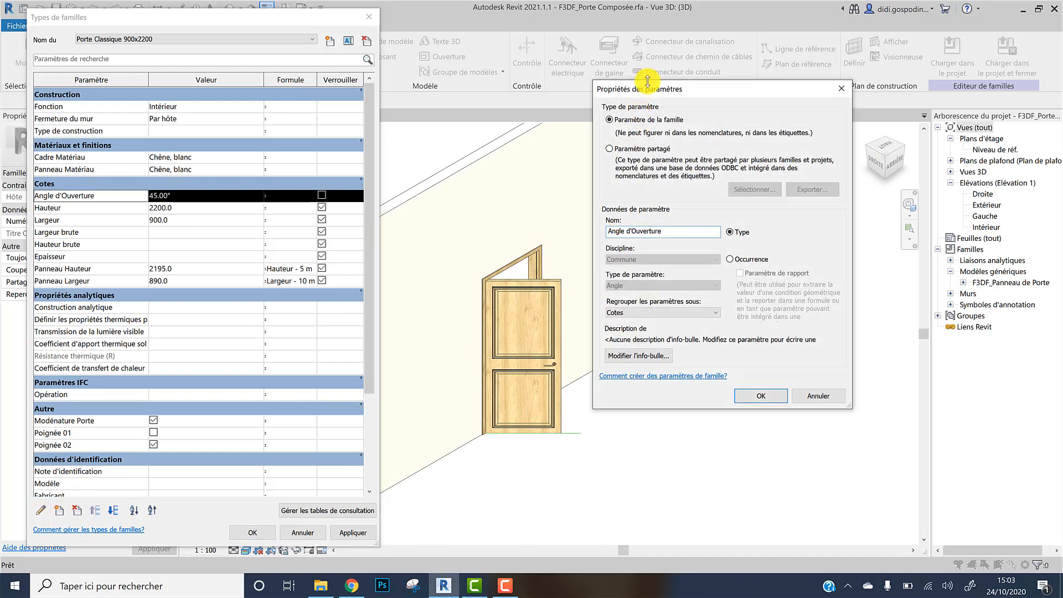
drag(666, 93, 612, 48)
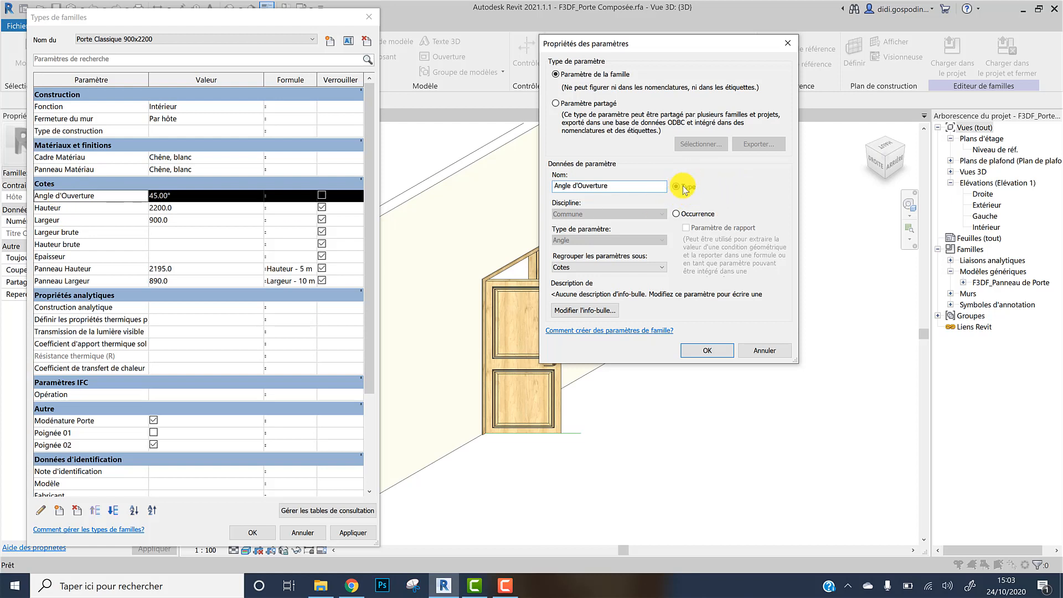
click(675, 215)
click(706, 350)
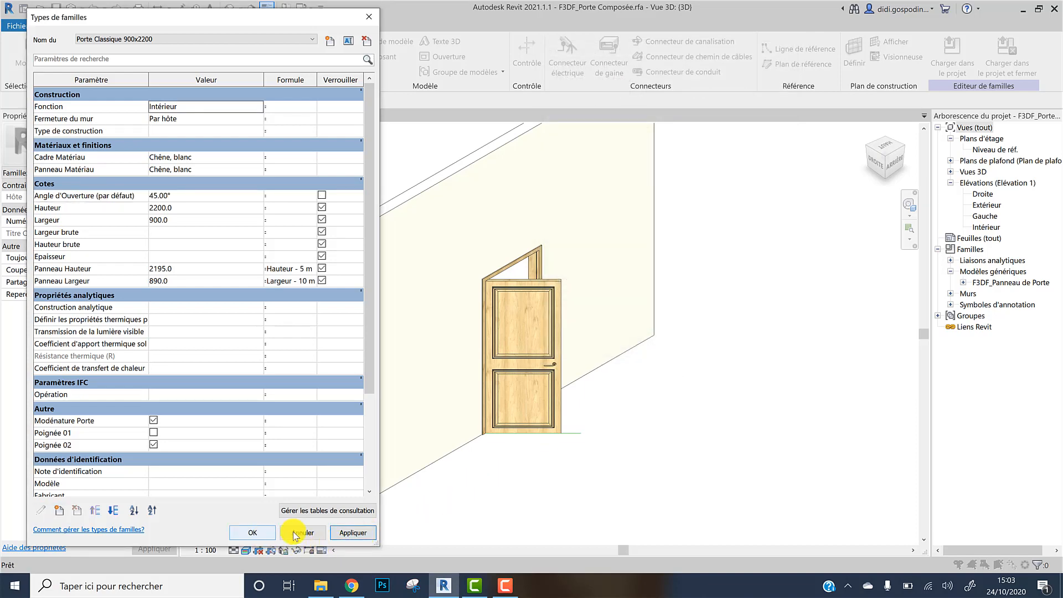
click(259, 533)
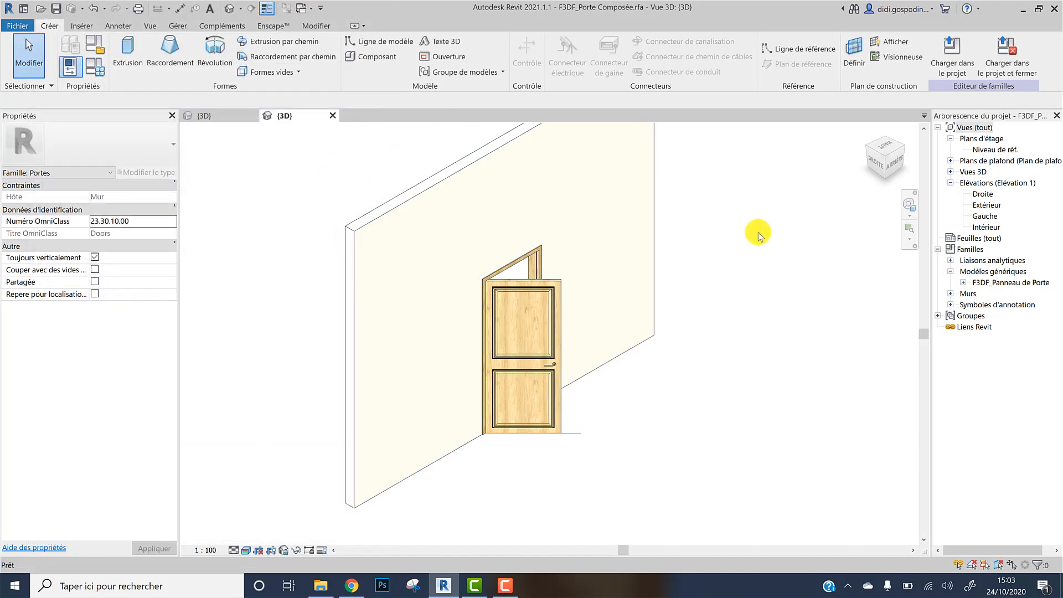
click(959, 59)
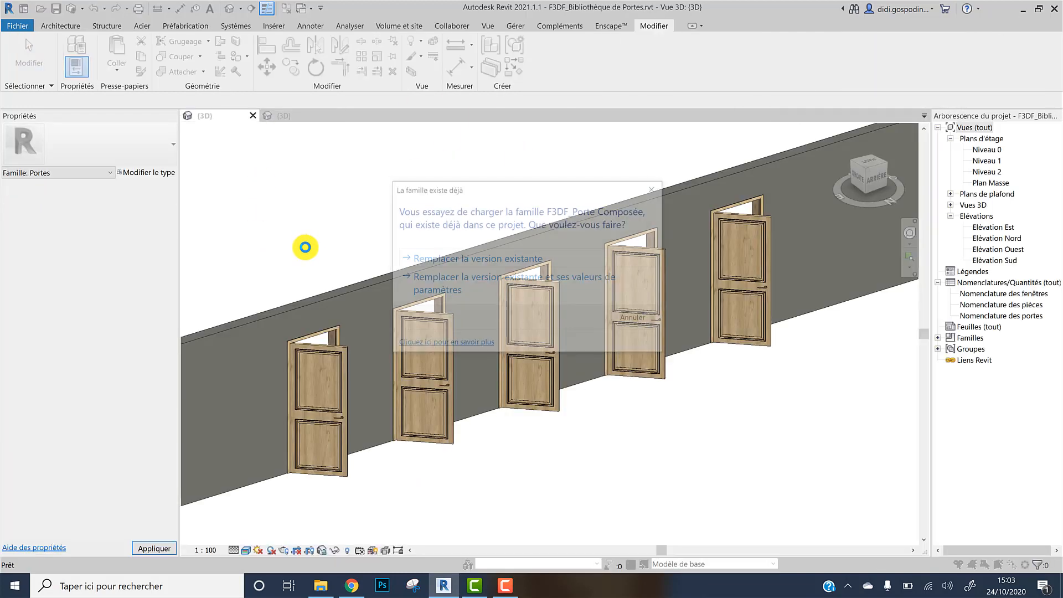
click(478, 289)
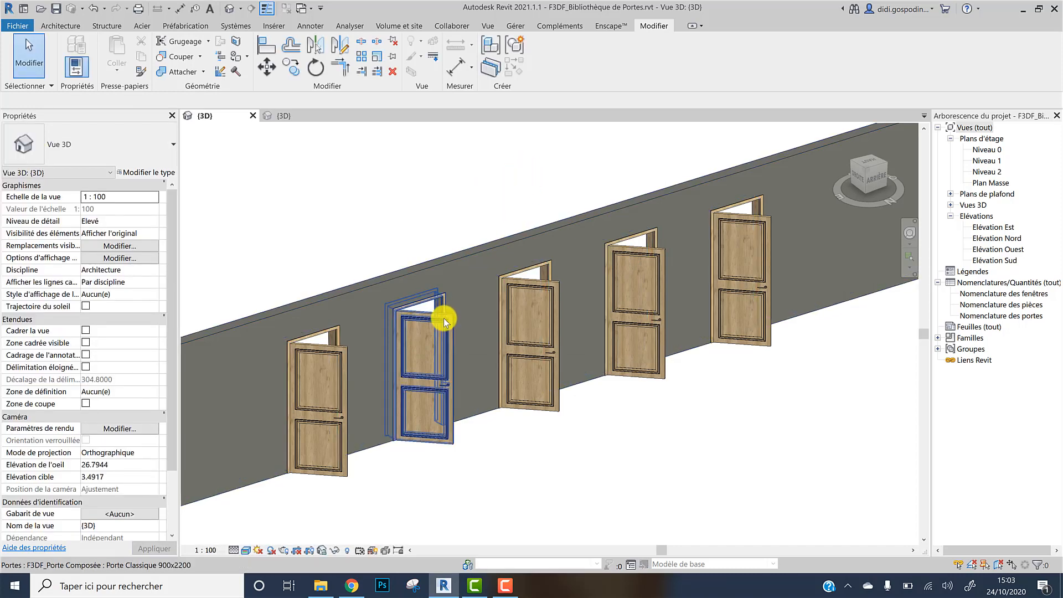
- Check the type parameters of the second door along the wall and set its Angle d'Ouverture to 10°
click(443, 318)
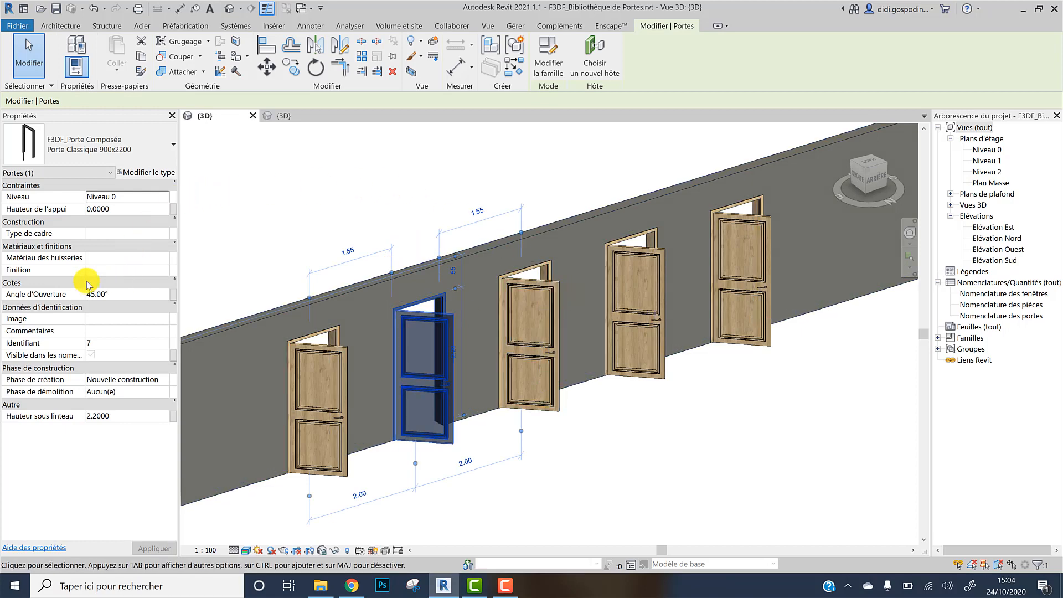
click(166, 174)
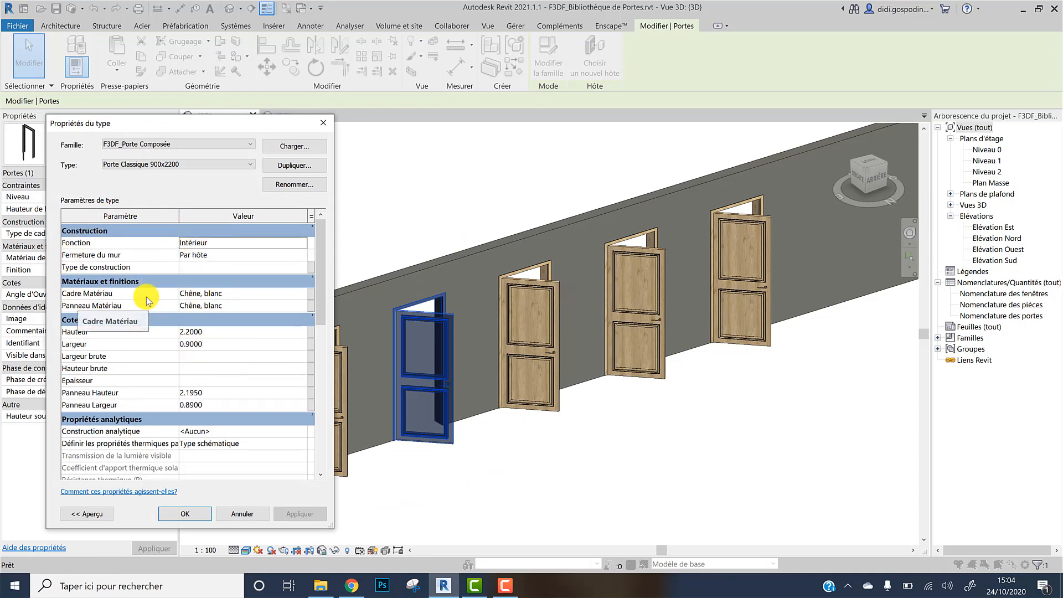
click(323, 123)
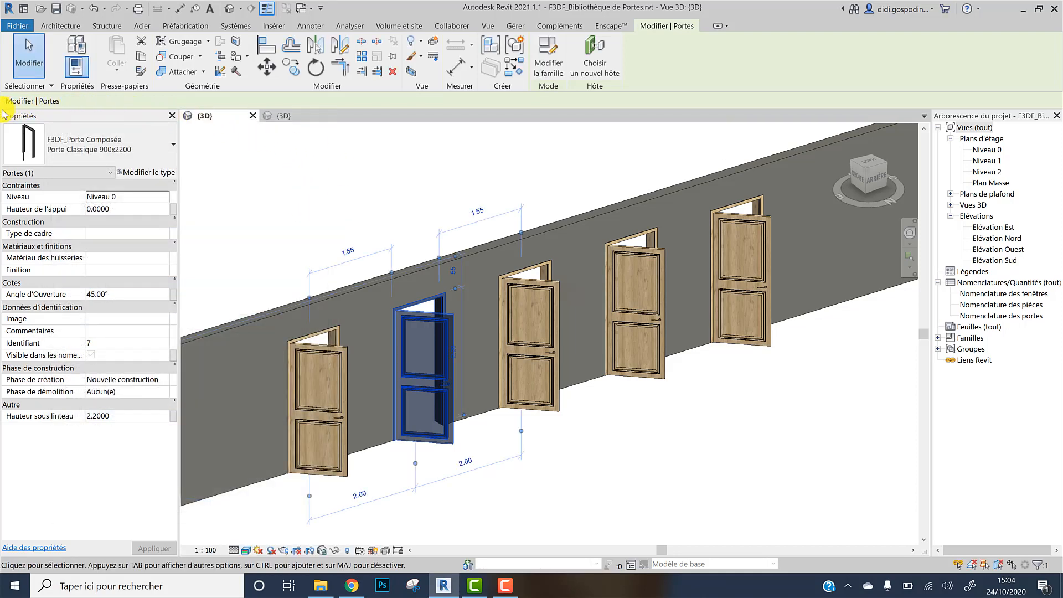
click(308, 166)
click(426, 320)
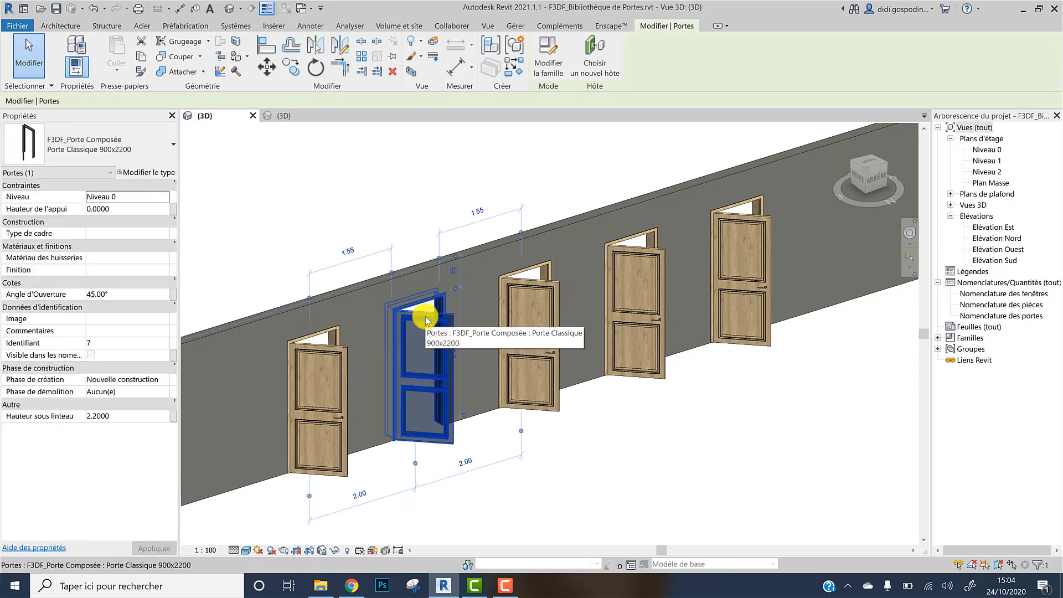
click(118, 297)
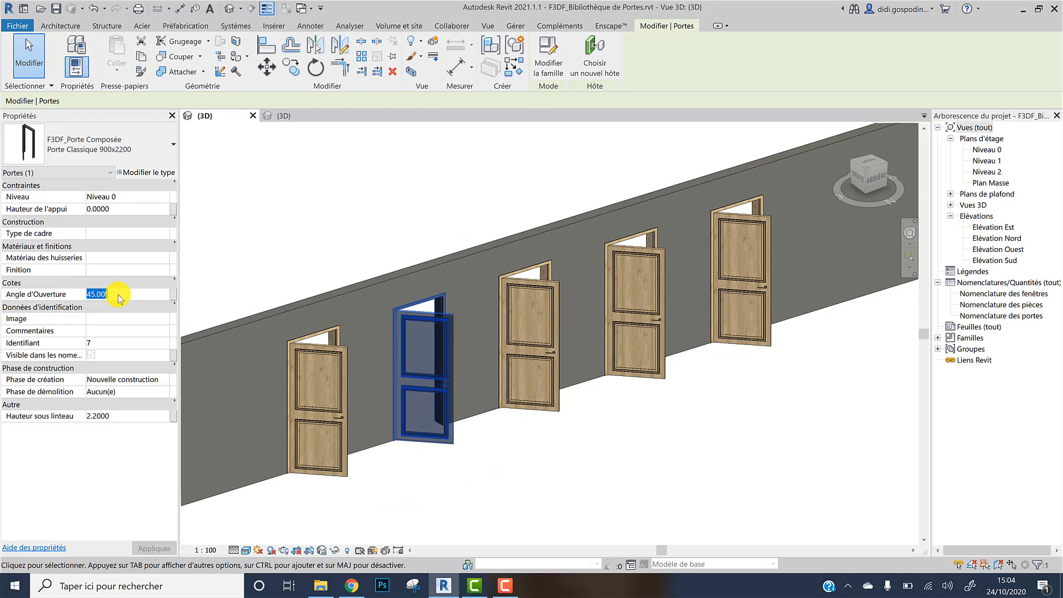
click(263, 237)
- Set the Angle d'Ouverture of the third door along the wall to 0°
click(541, 293)
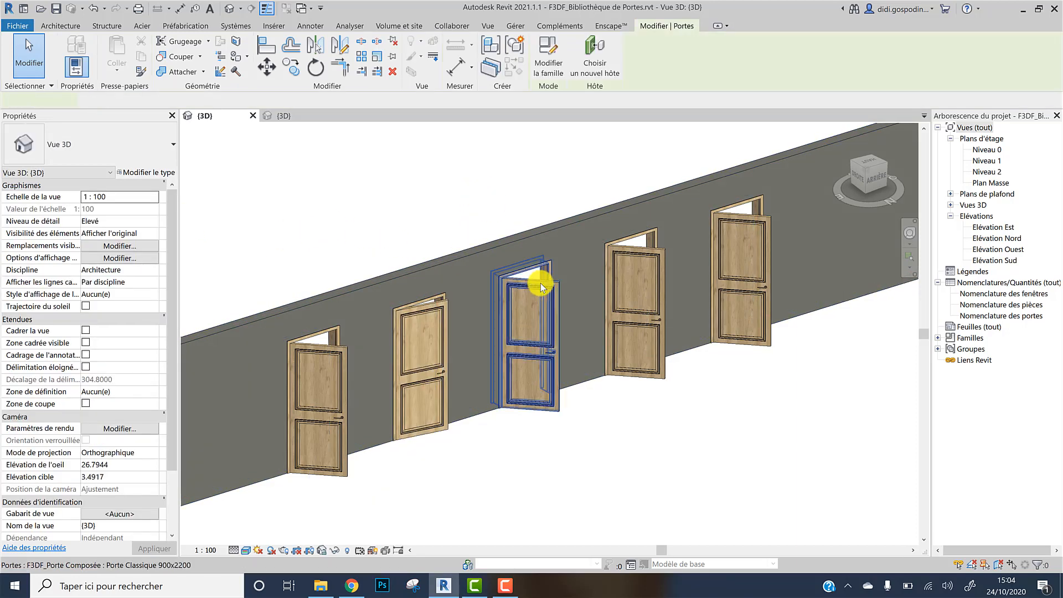
click(121, 297)
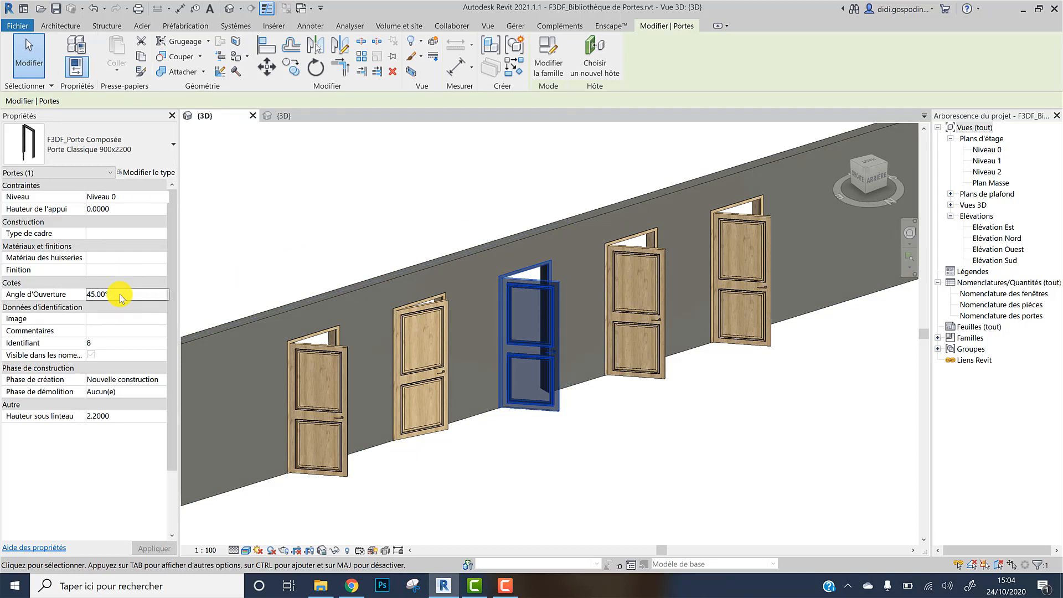
text(0)
key(Return)
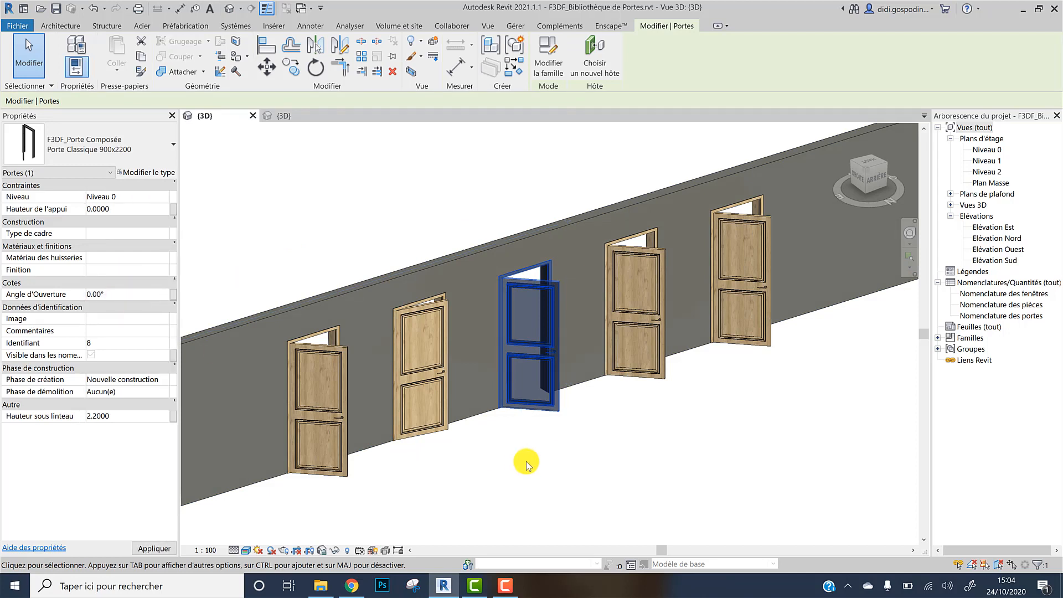
click(662, 448)
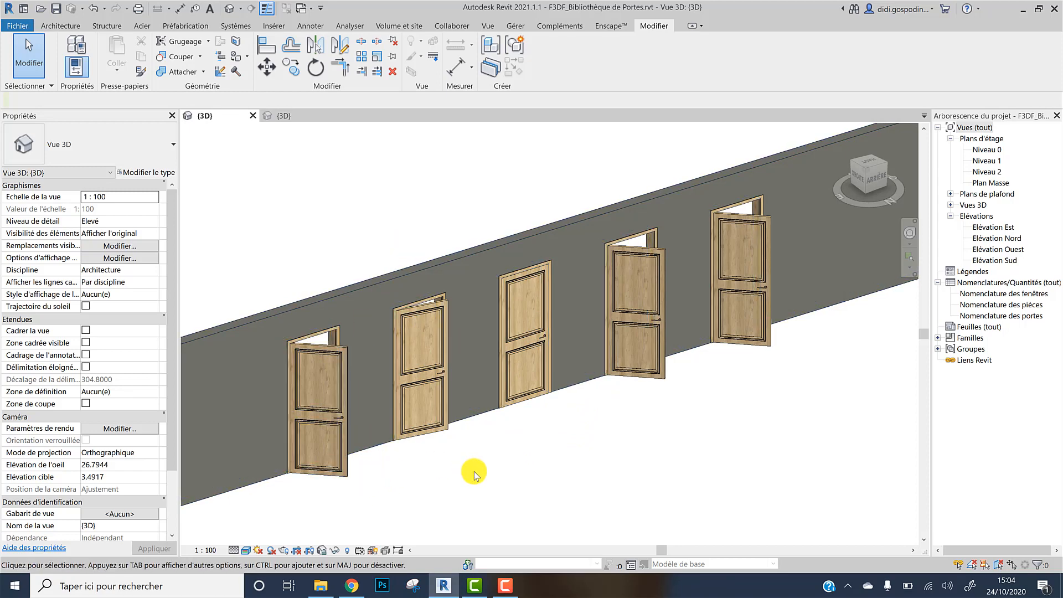
- Review the second door's instance properties and the parameters of its type
scroll(442, 374, up, 3)
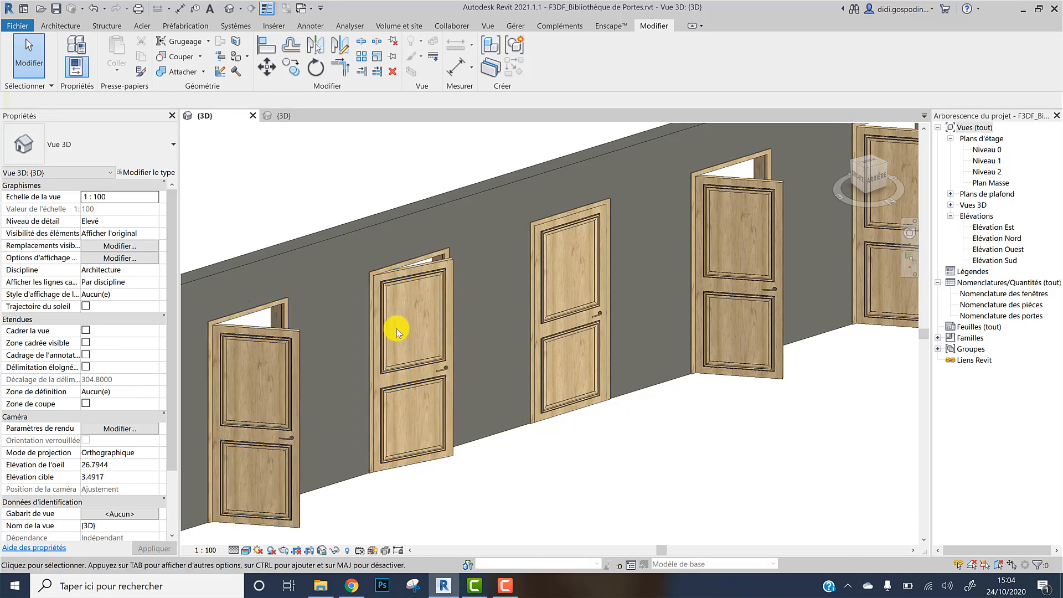
click(427, 270)
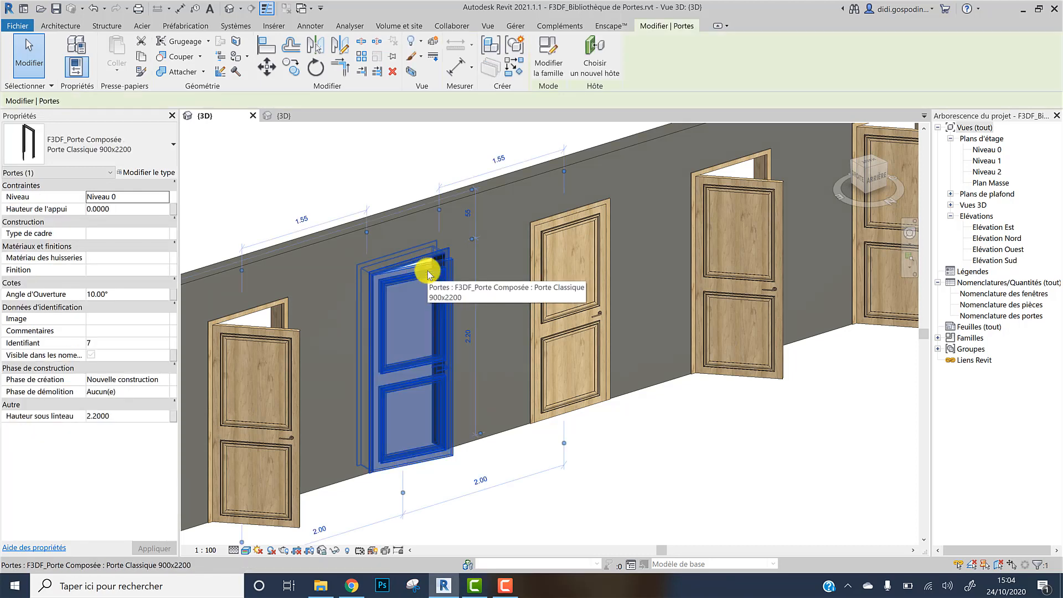
click(152, 173)
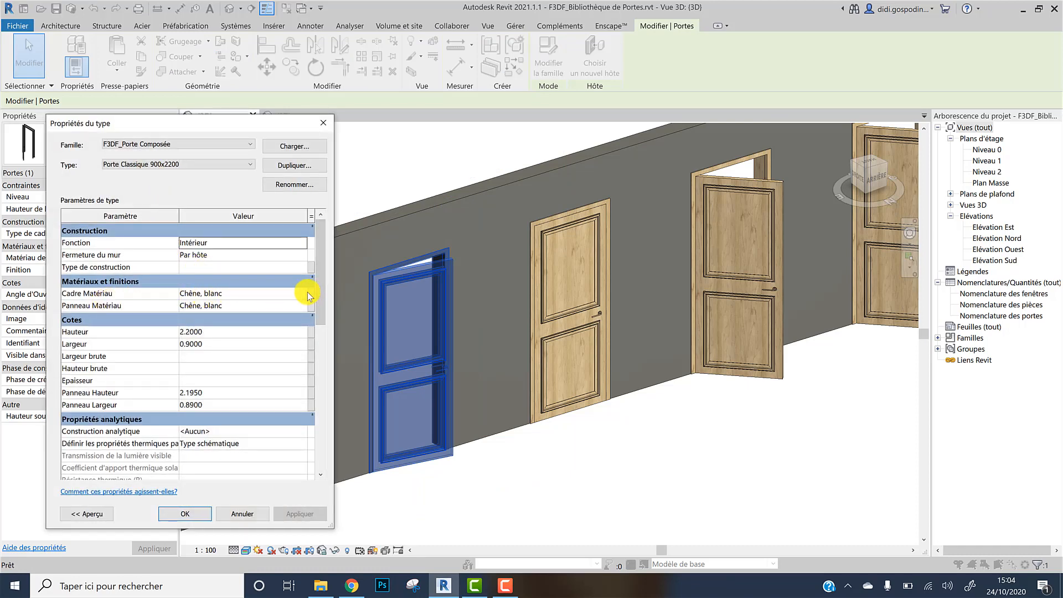
click(324, 122)
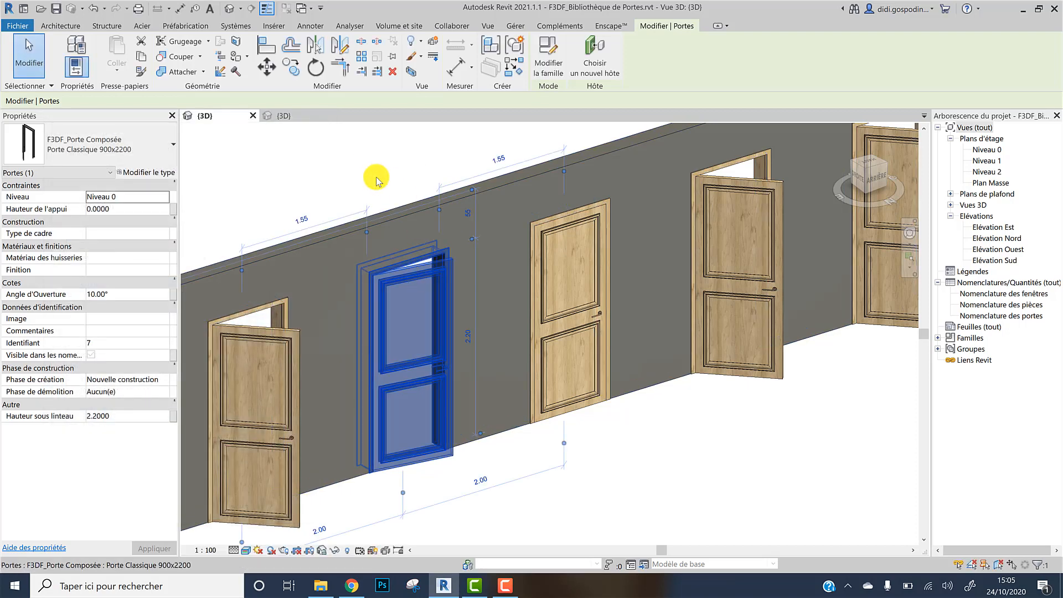
click(435, 160)
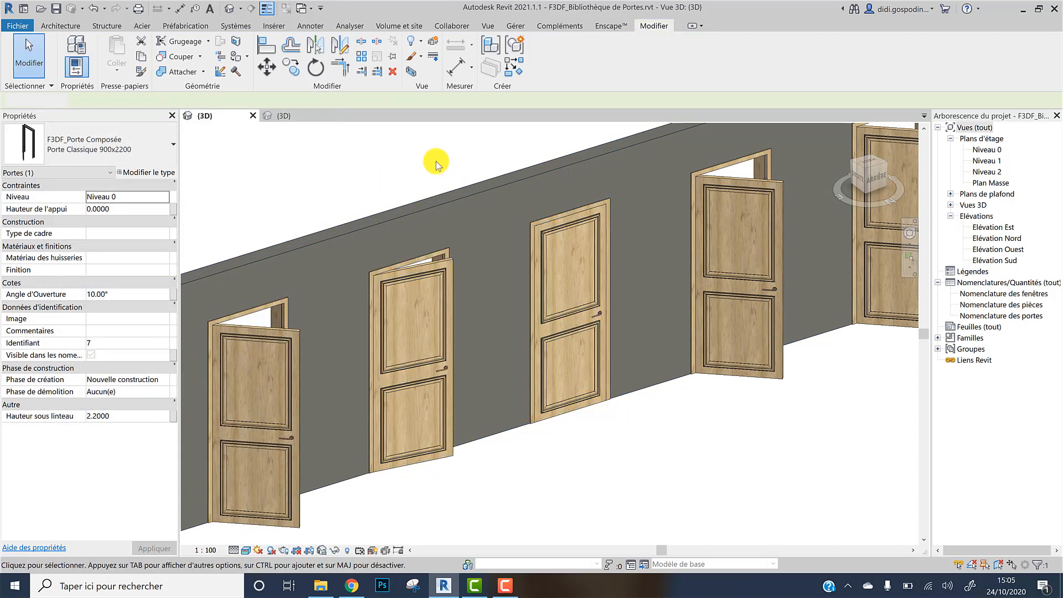
- From the second door's Panneau Matériau type parameter, add Séquoia from the Matériaux AEC Bois library to the project materials
click(431, 266)
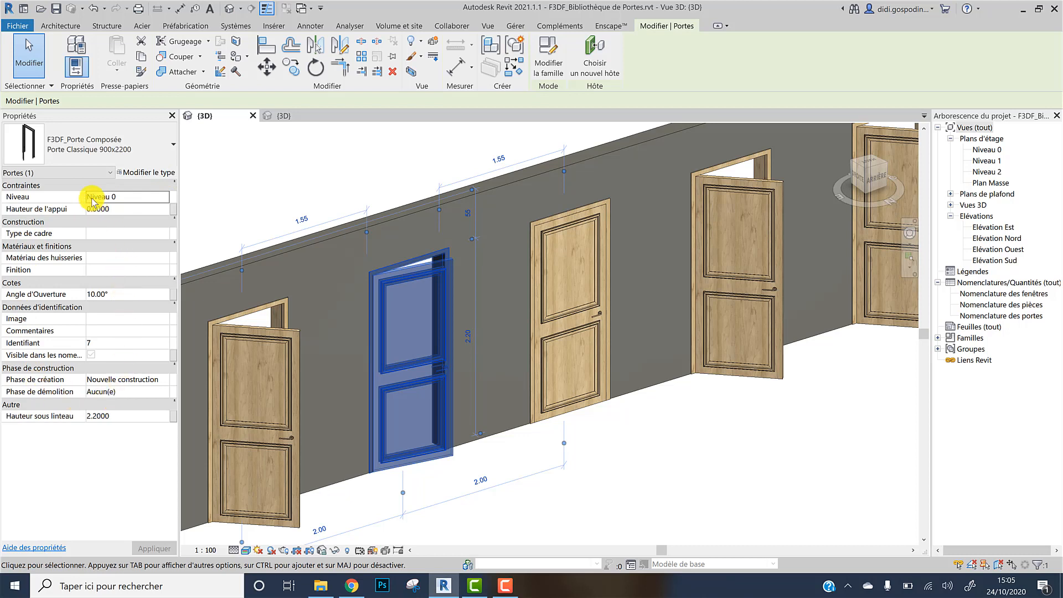
click(162, 174)
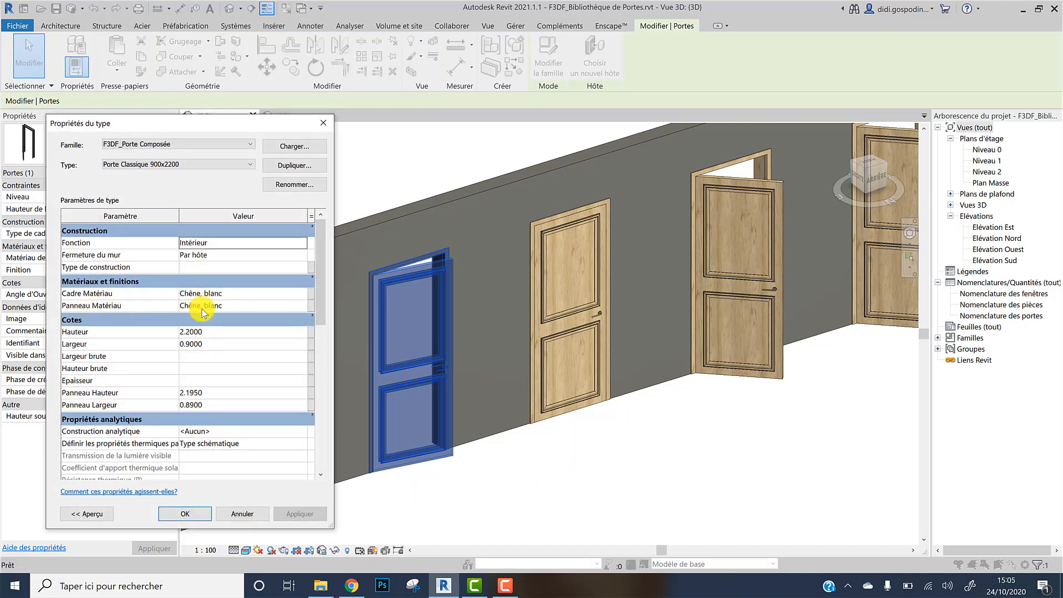
click(310, 305)
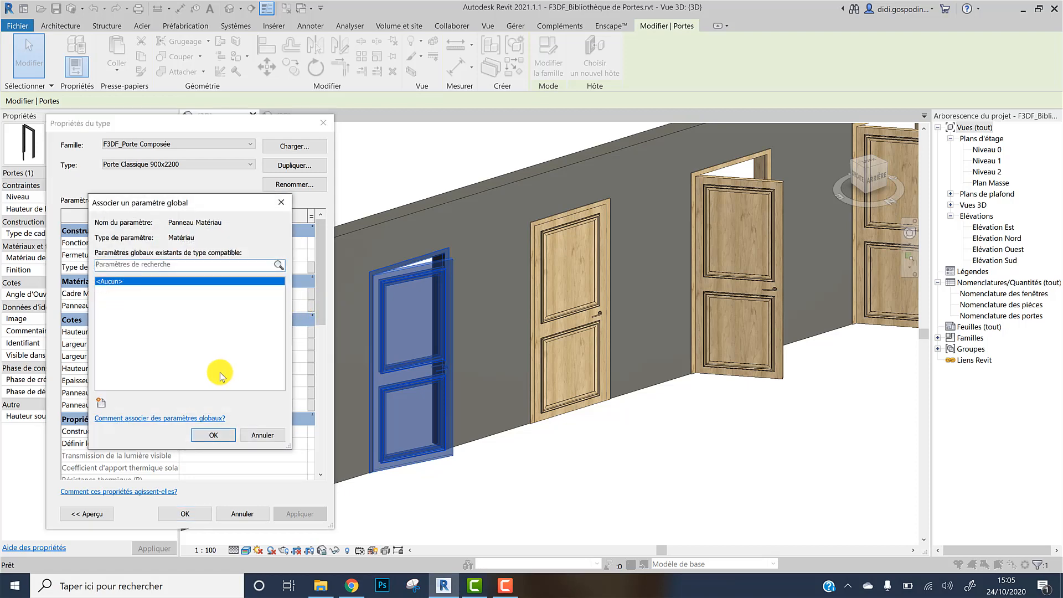
click(282, 202)
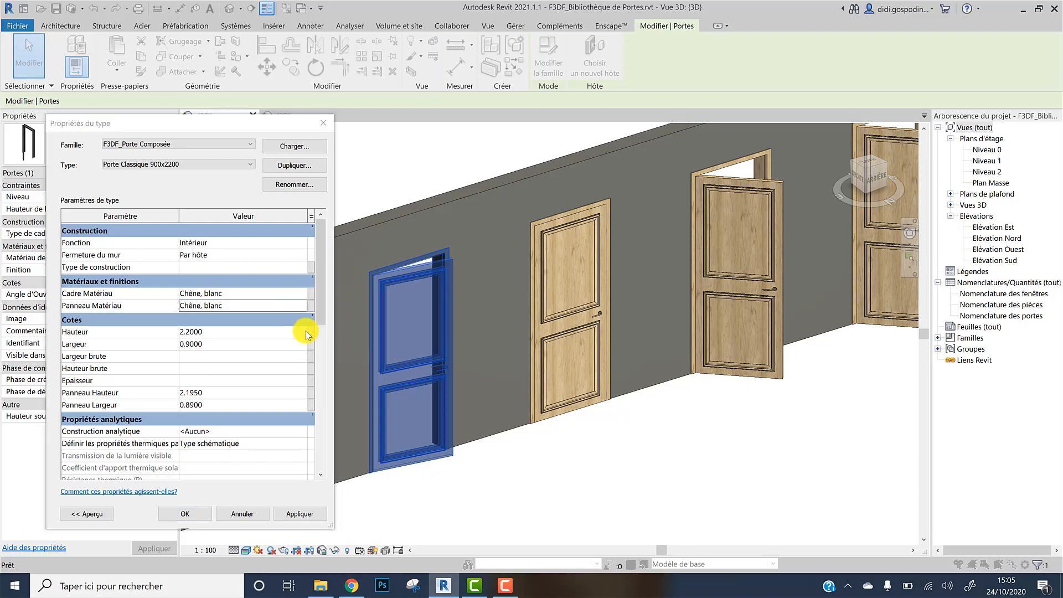
click(304, 305)
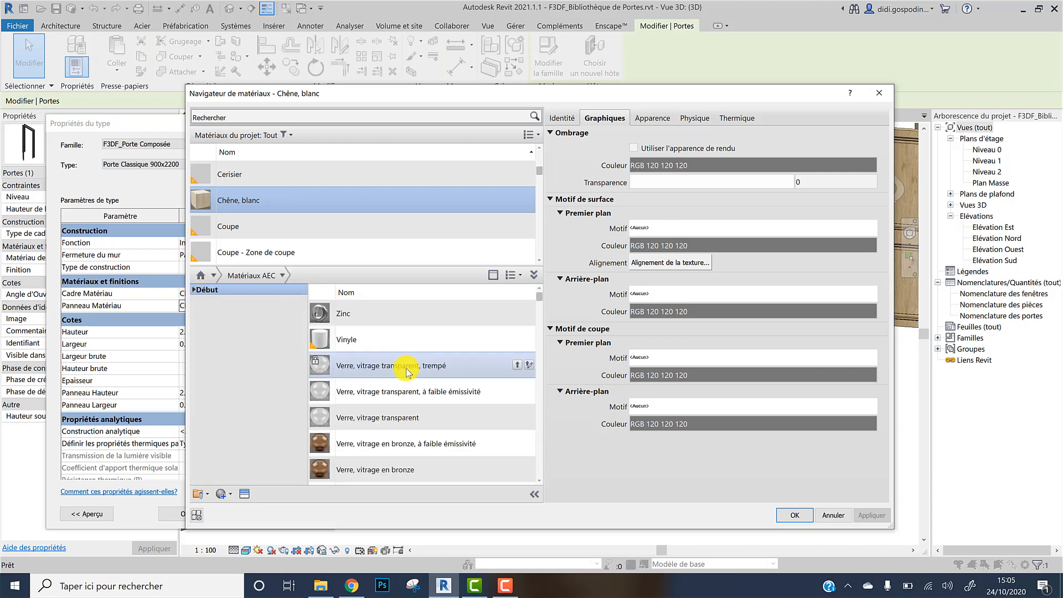
click(194, 291)
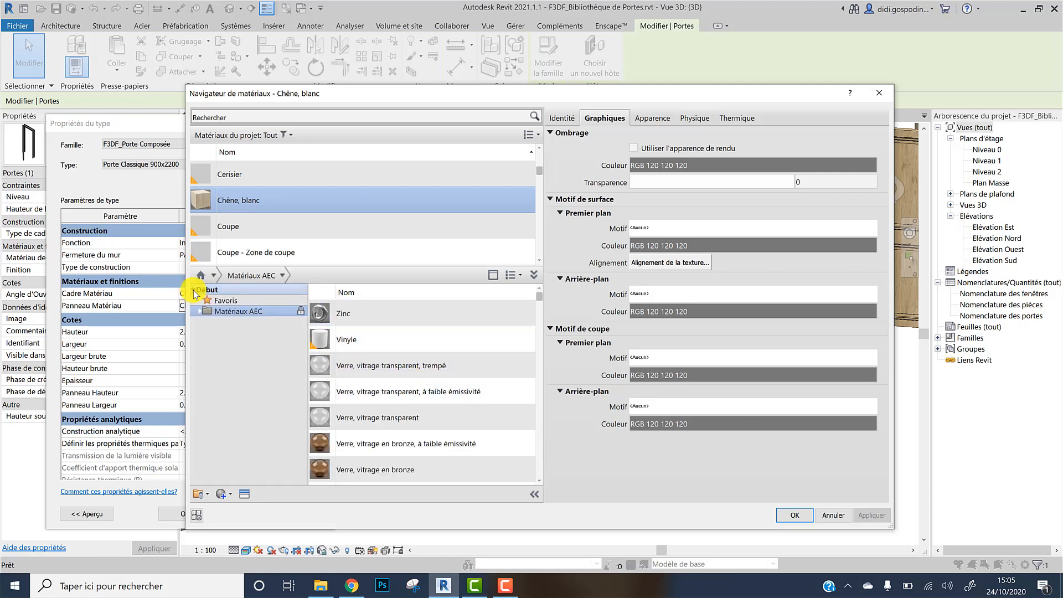
click(200, 311)
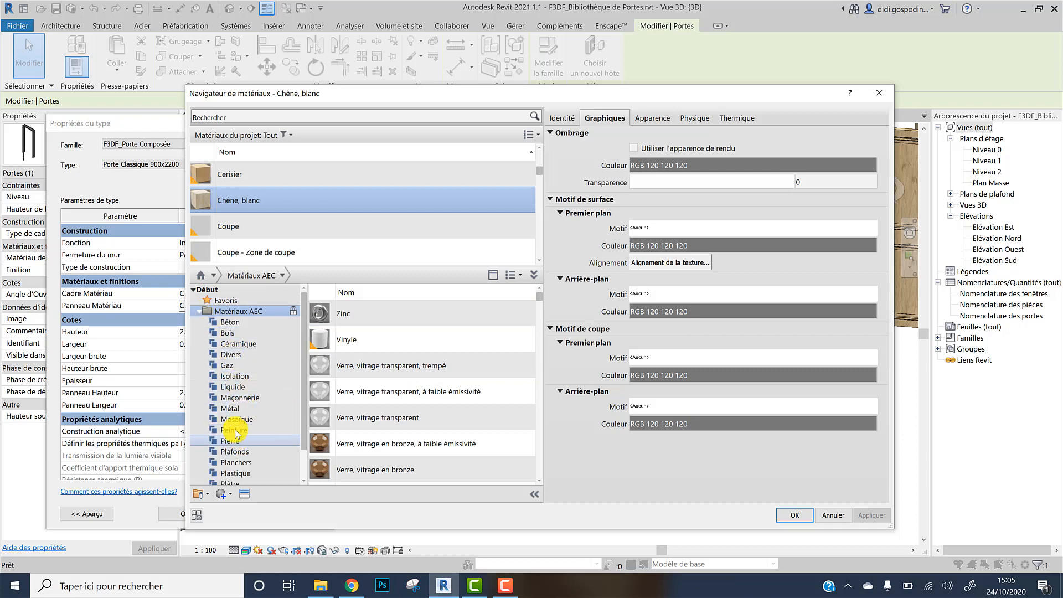
scroll(237, 439, down, 1)
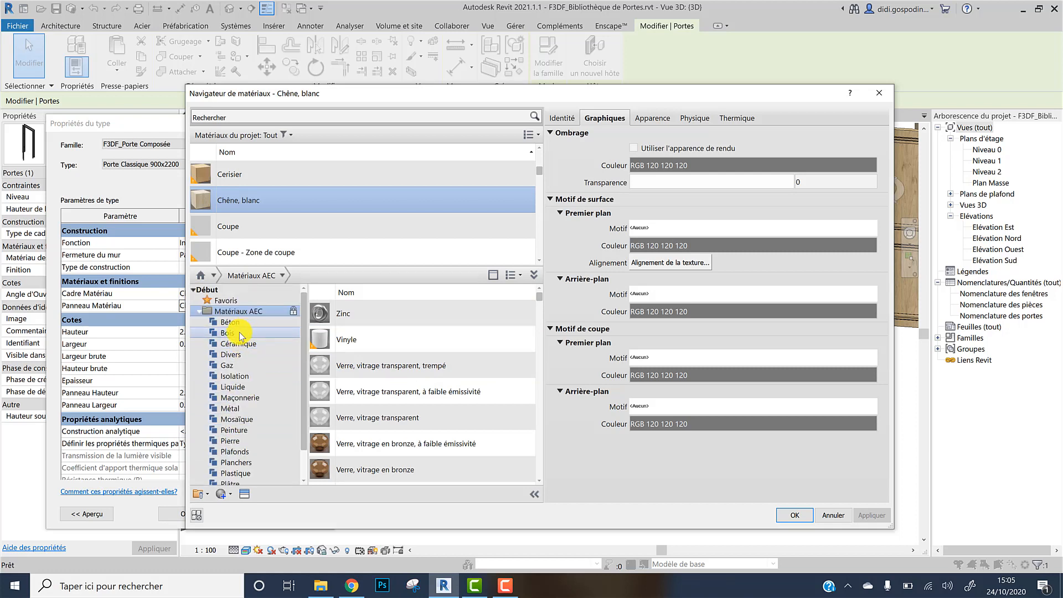
click(239, 332)
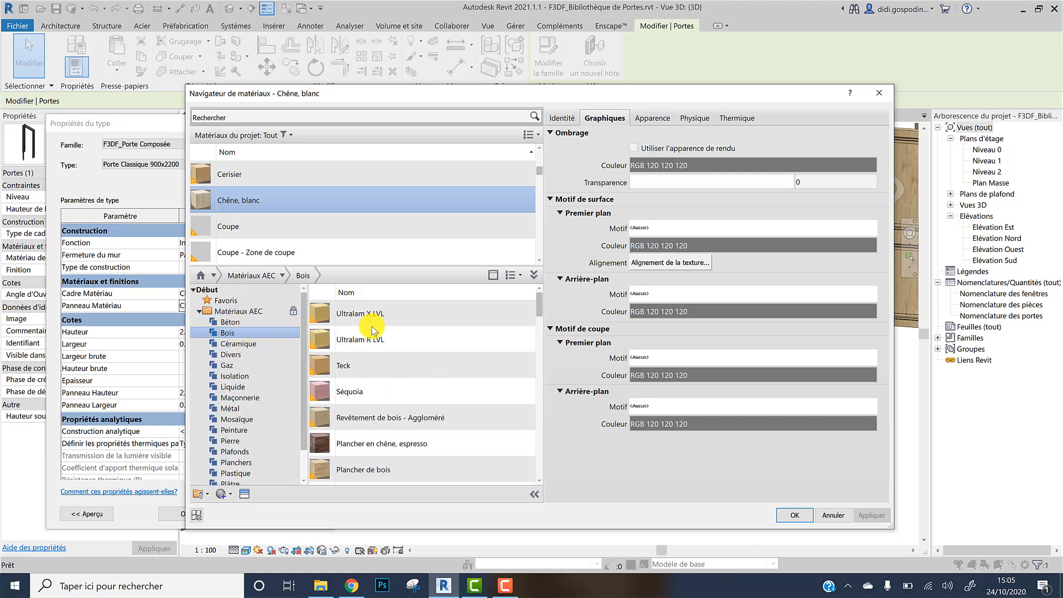
click(516, 393)
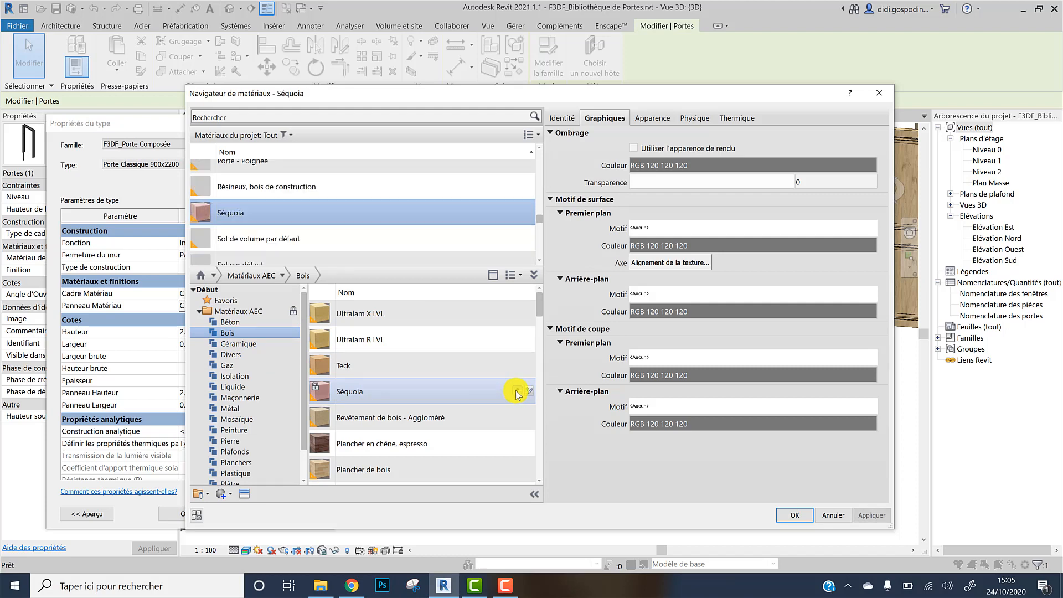
- Assign Séquoia as the Panneau Matériau of the Porte Classique 900x2200 type and apply it to the doors along the wall
double_click(266, 206)
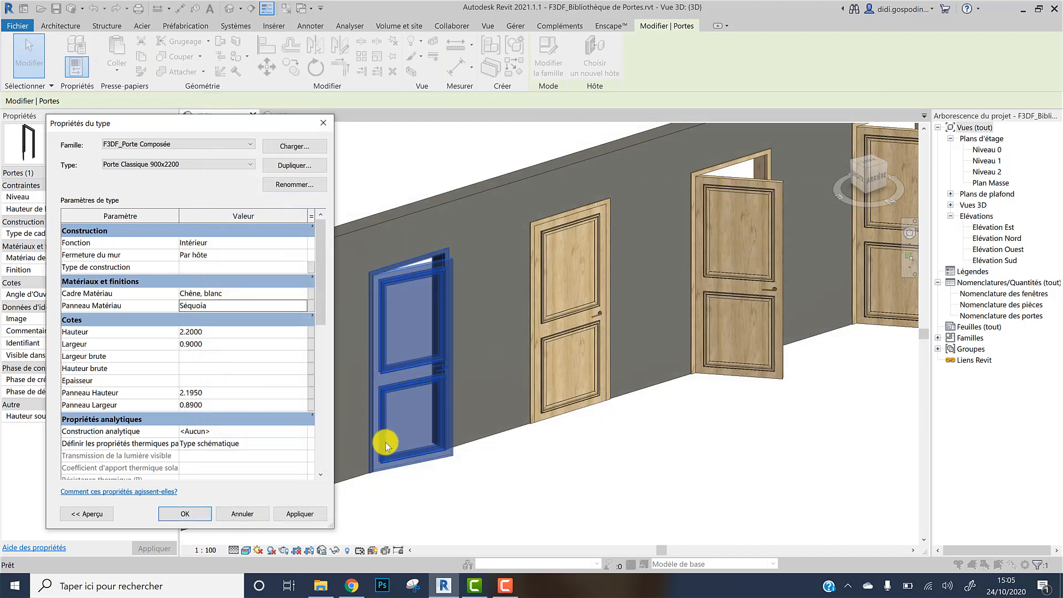
click(302, 515)
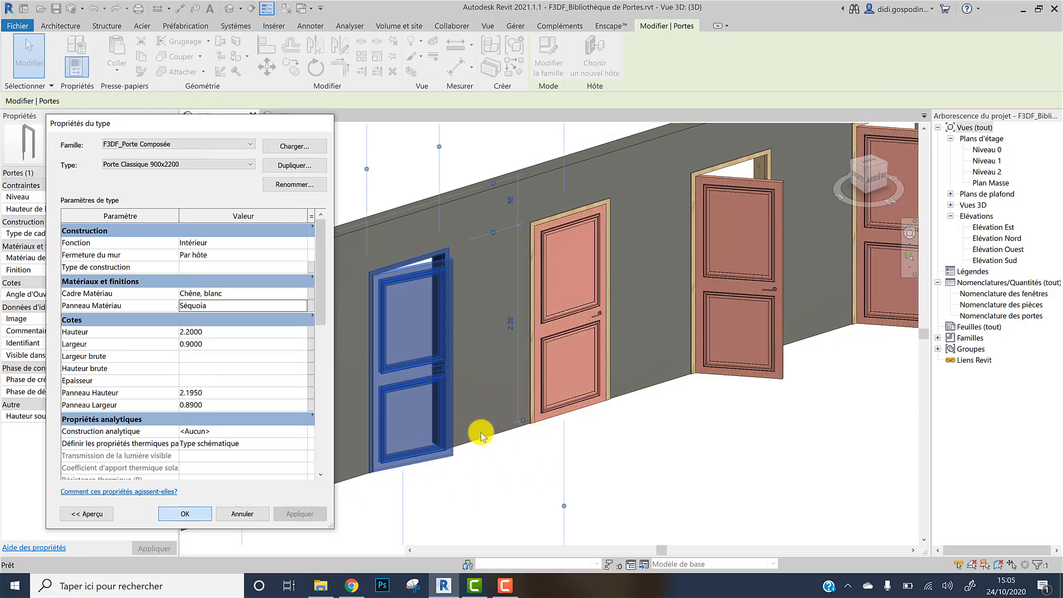
key(Return)
shift+middle_drag(486, 500, 576, 526)
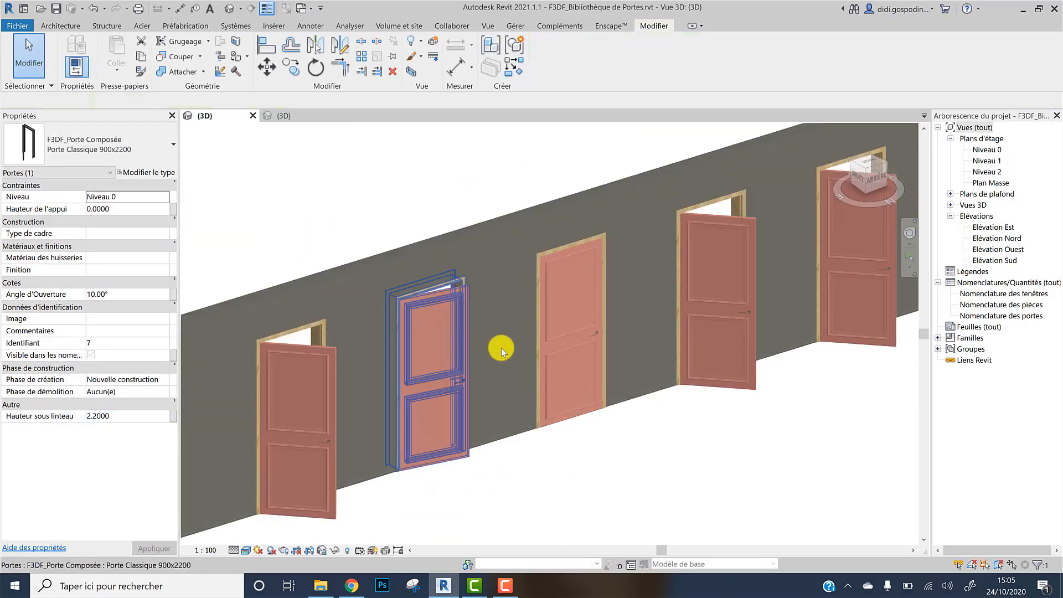
scroll(501, 348, down, 2)
click(615, 402)
middle_drag(614, 403, 582, 425)
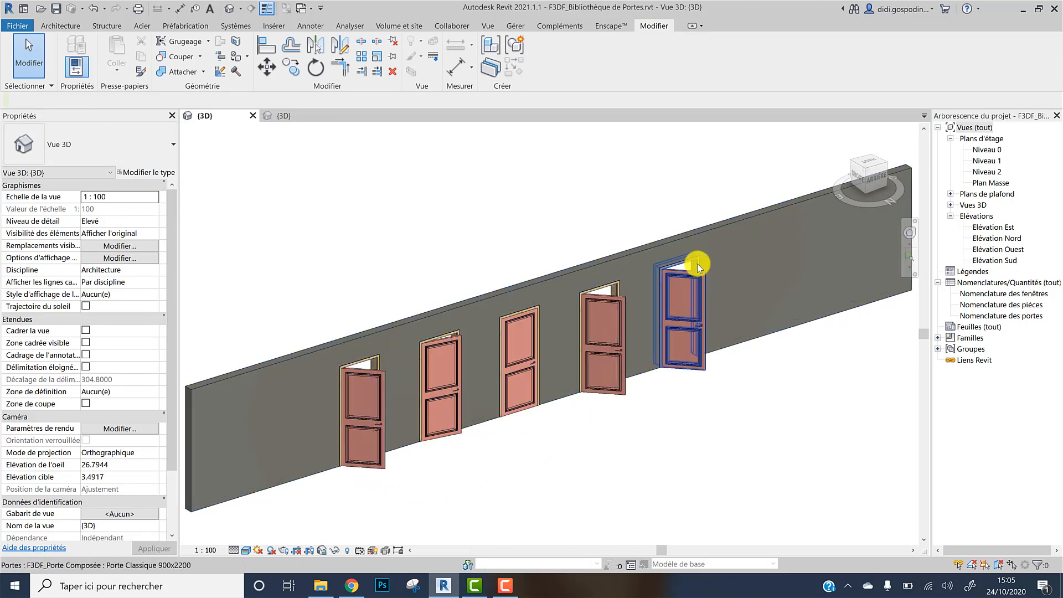
click(365, 380)
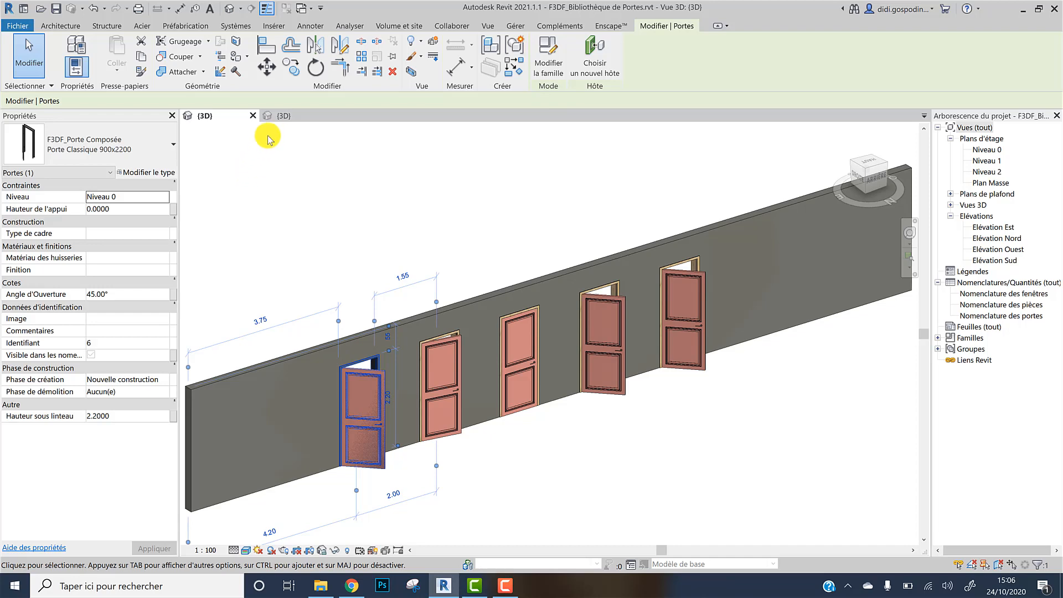
key(Escape)
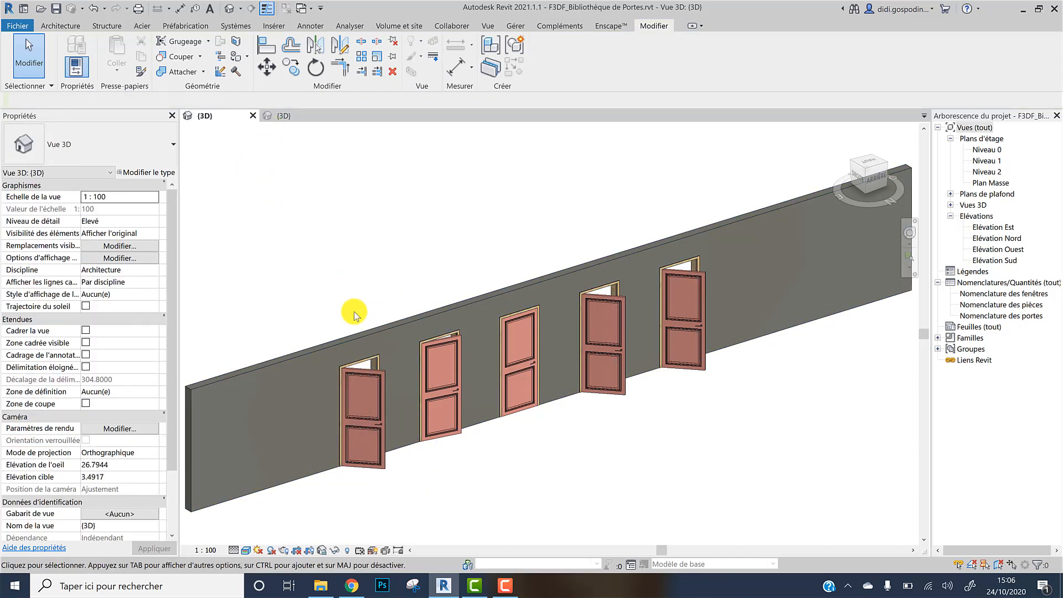
- In the F3DF_Porte Composée family, change Panneau Matériau from a type parameter to an occurrence parameter
click(293, 116)
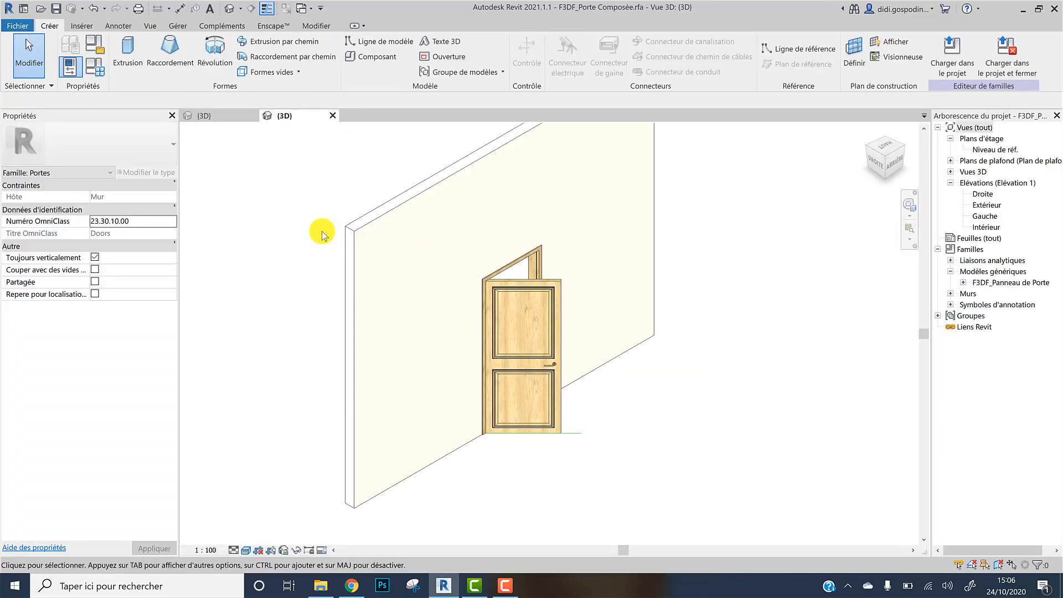
click(102, 72)
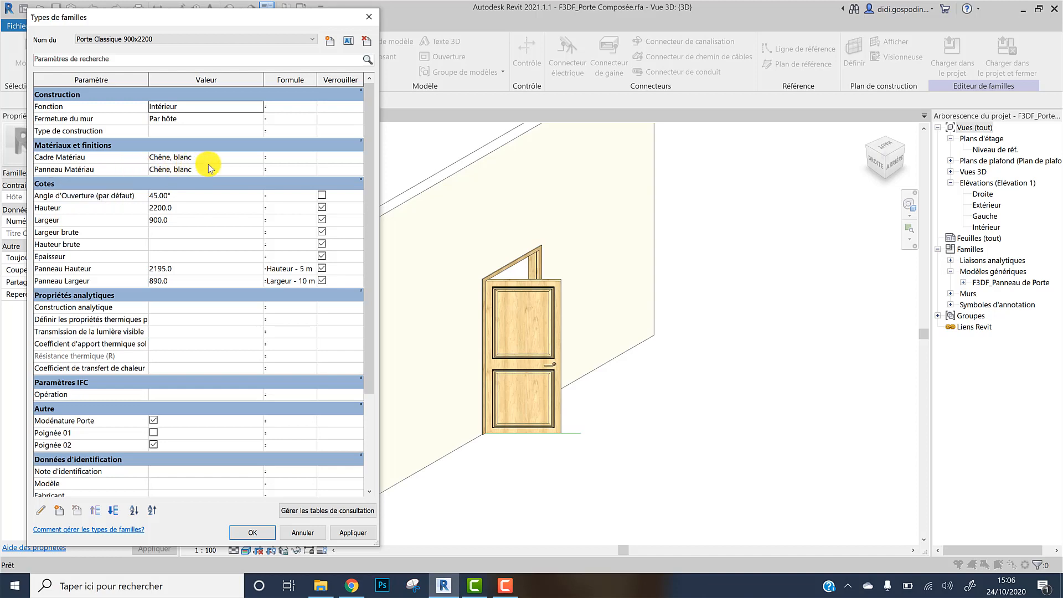
click(115, 173)
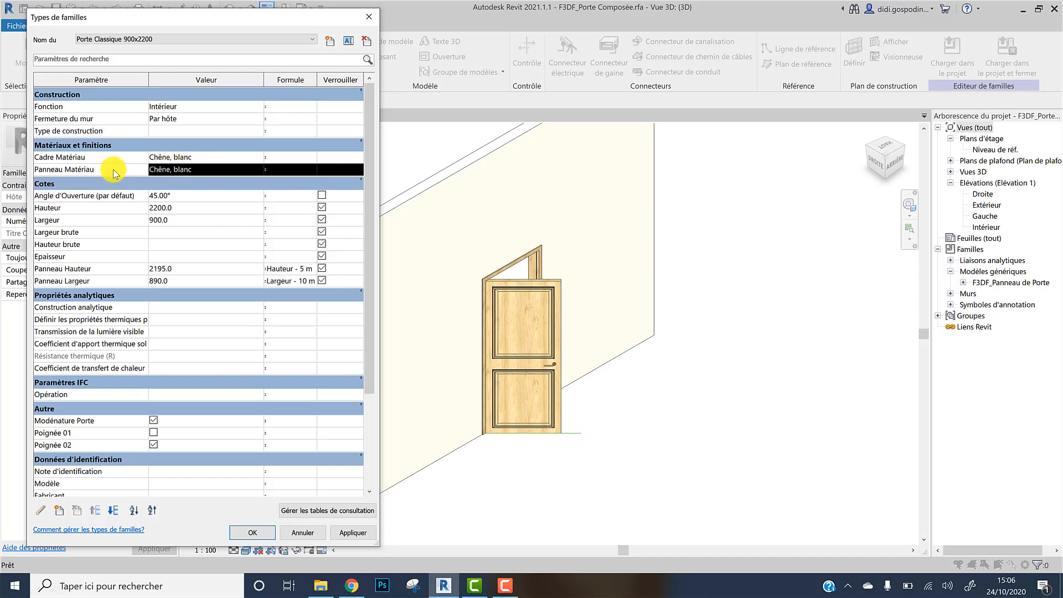
click(43, 512)
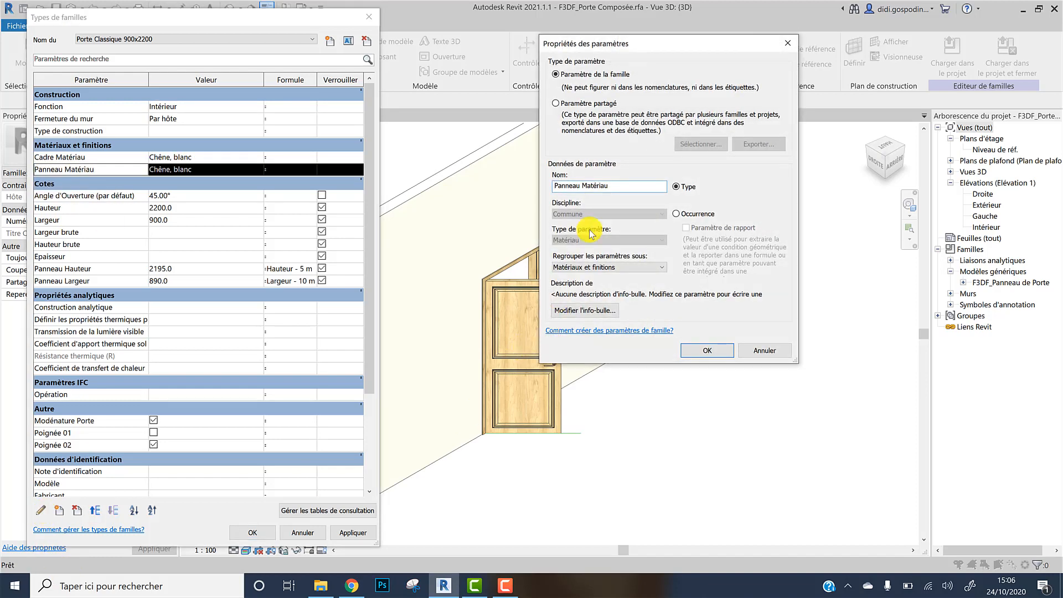
click(706, 350)
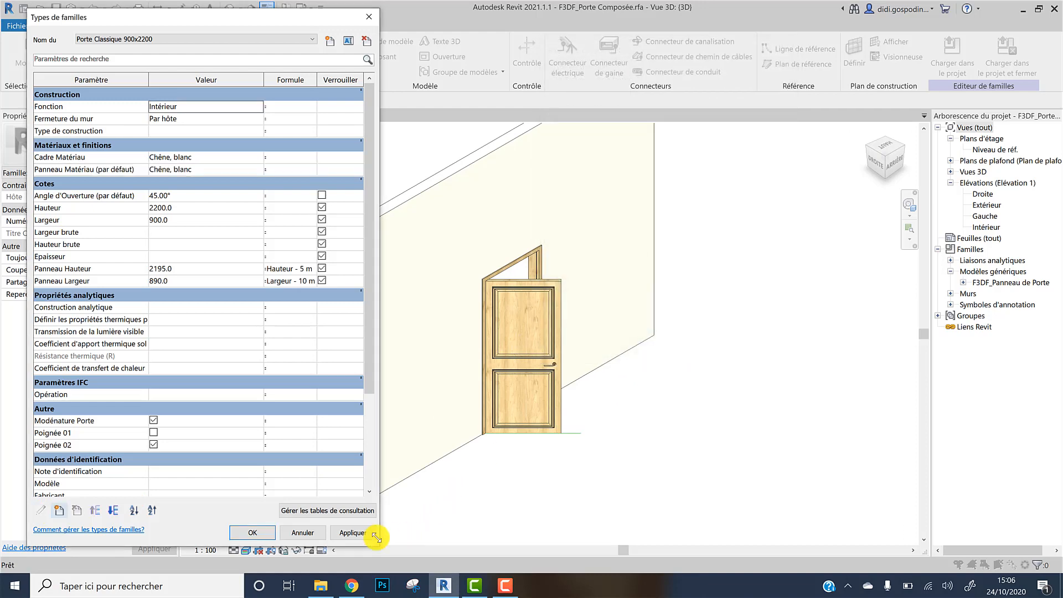
click(253, 532)
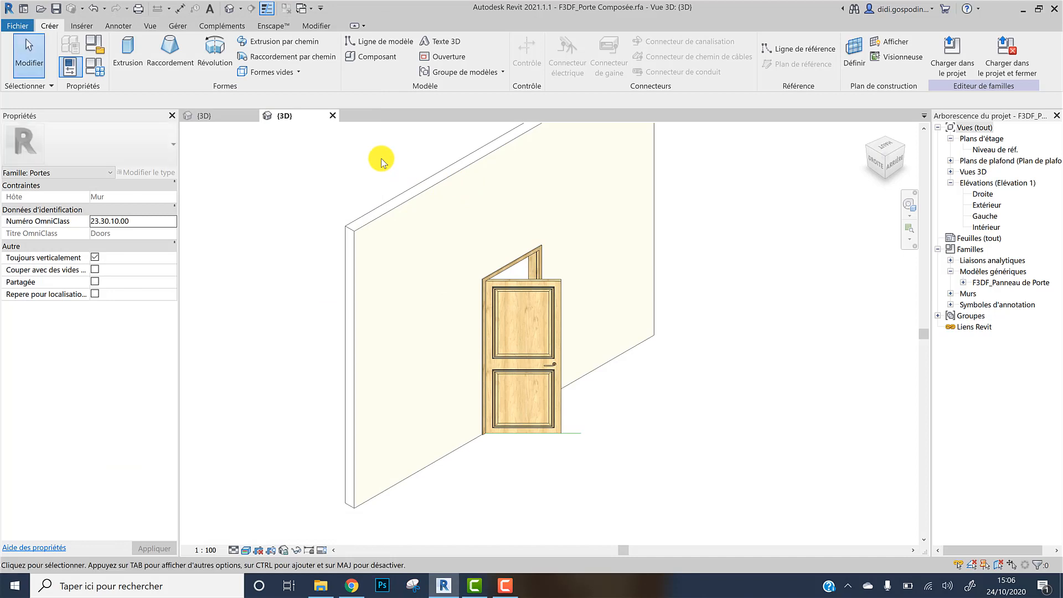
- Load the modified F3DF_Porte Composée family into the door library project, overwriting the existing version, and return to the project's 3D view
click(950, 49)
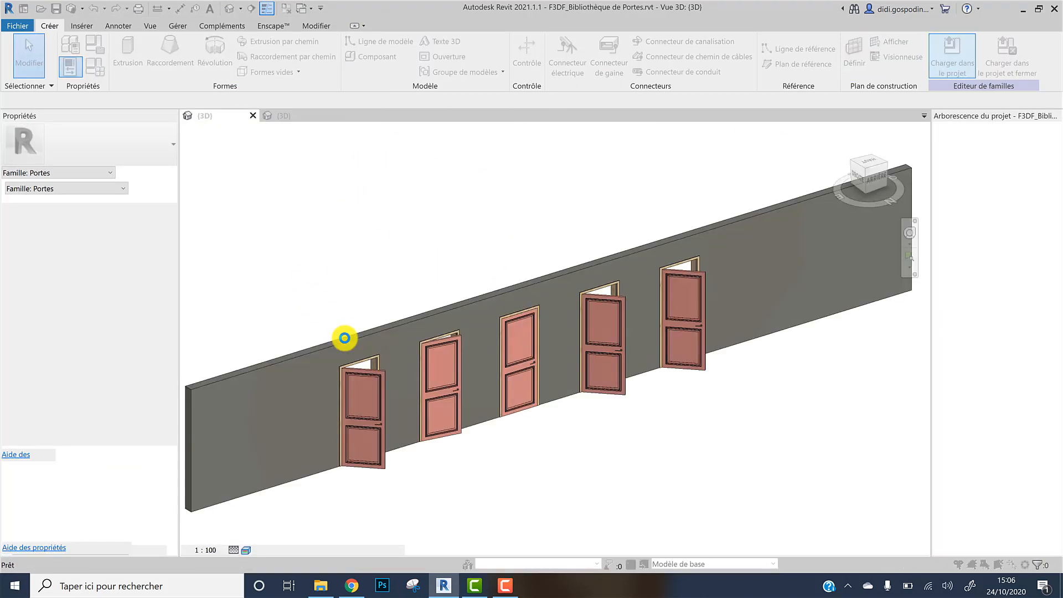
click(480, 281)
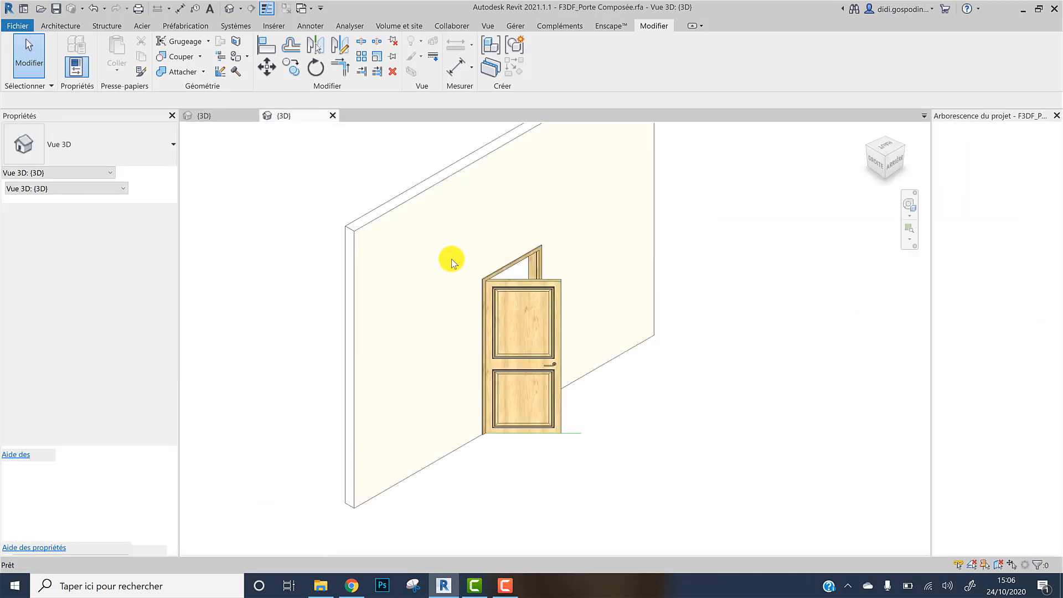
click(221, 113)
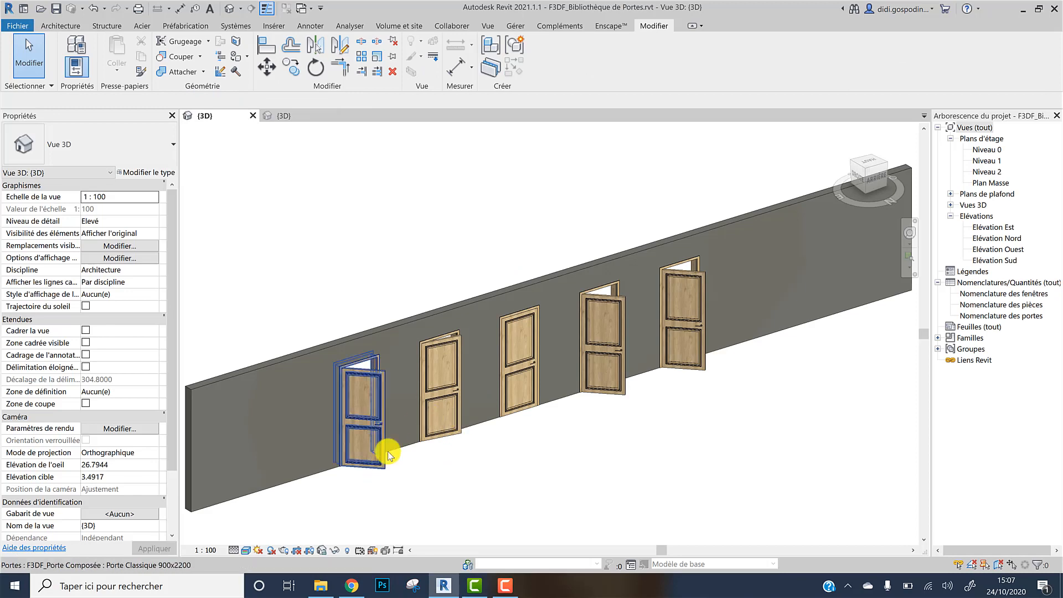
- Check the type parameters of the first door along the wall for the panel material setting
click(383, 461)
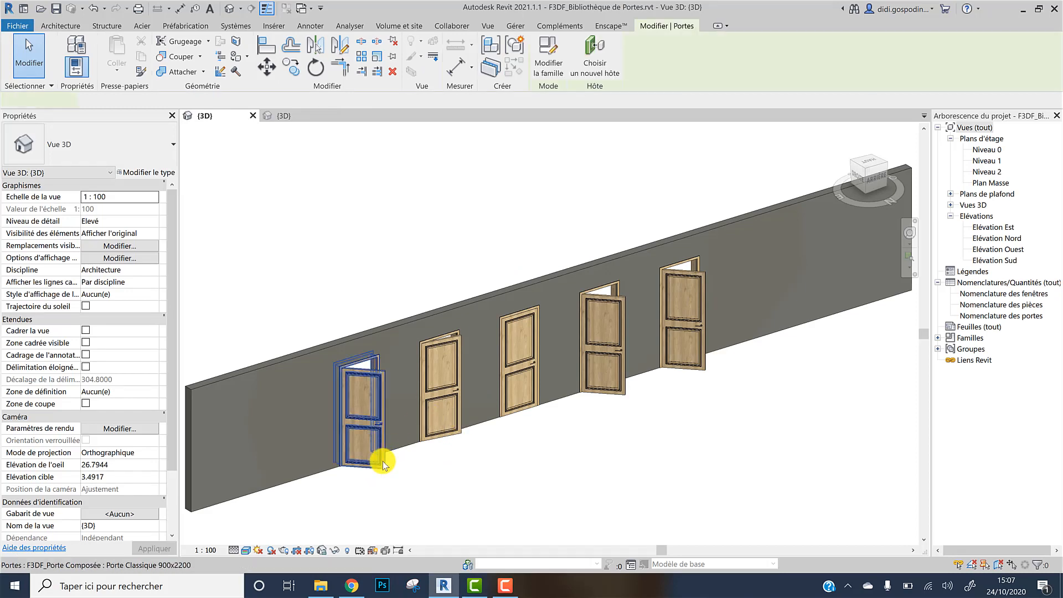
click(148, 173)
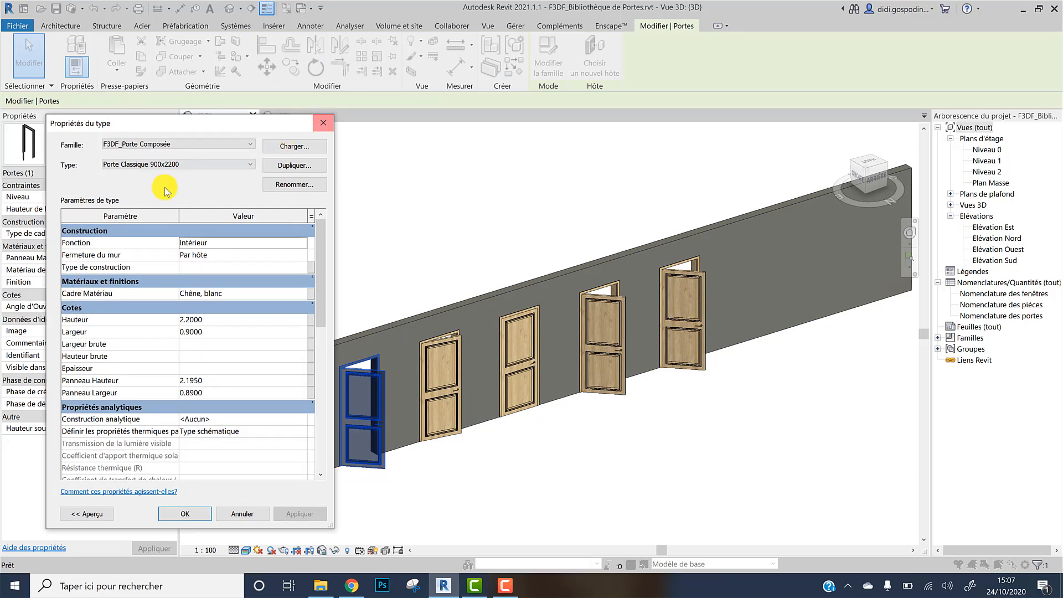
click(323, 126)
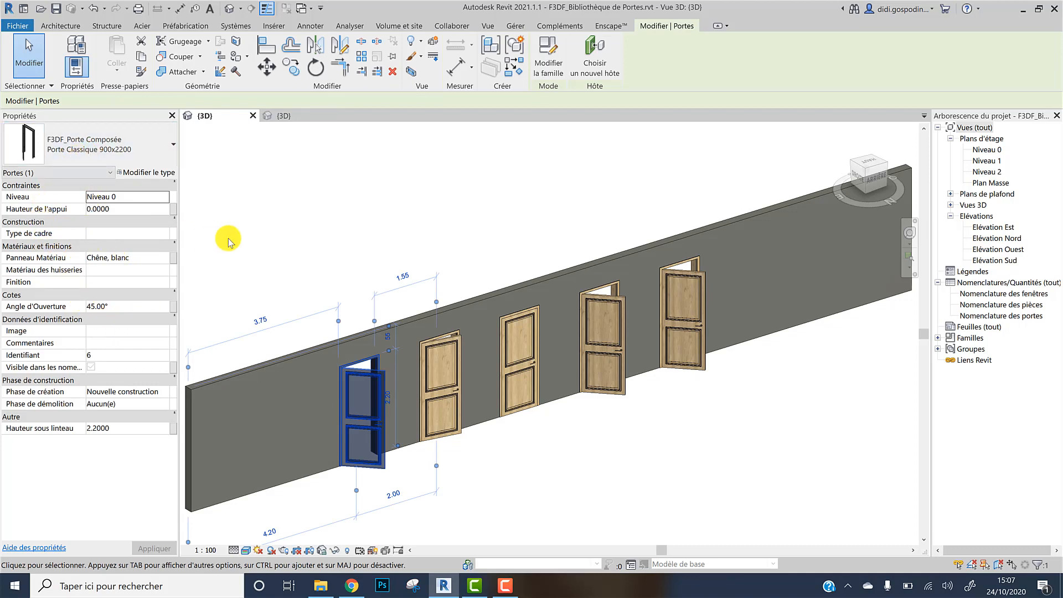
- Set only the first door's Panneau Matériau to Séquoia from the Matériaux AEC Bois library, replacing the existing appearance of the same name
click(158, 261)
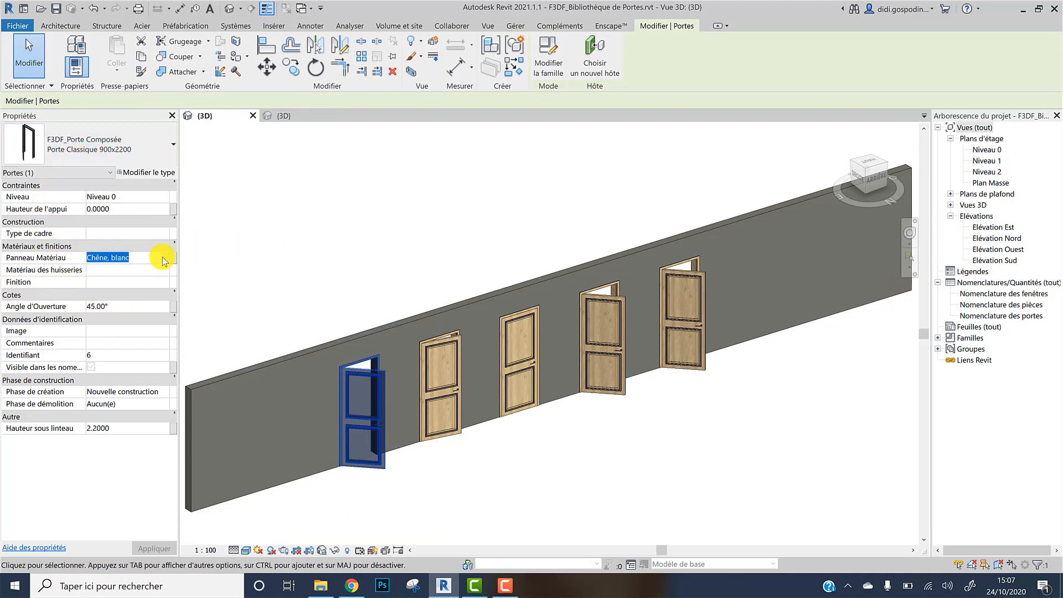
click(164, 259)
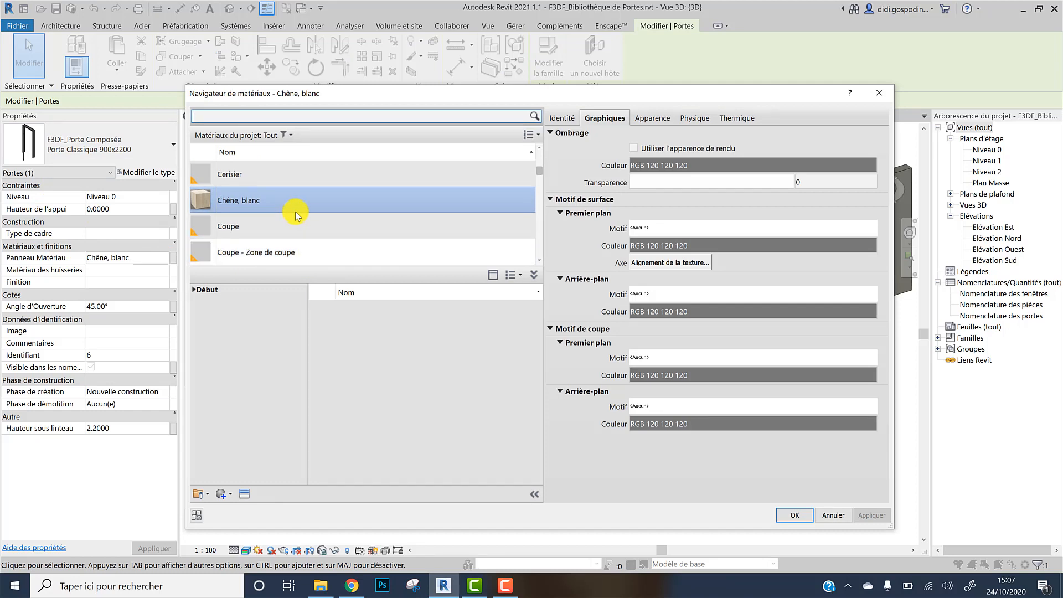
click(196, 290)
click(195, 290)
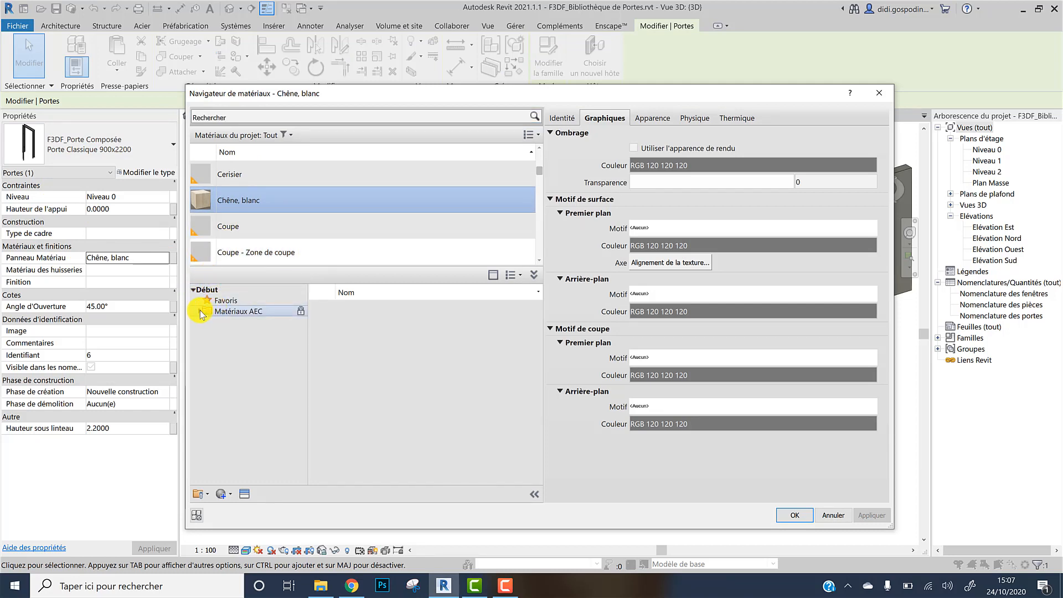
click(200, 312)
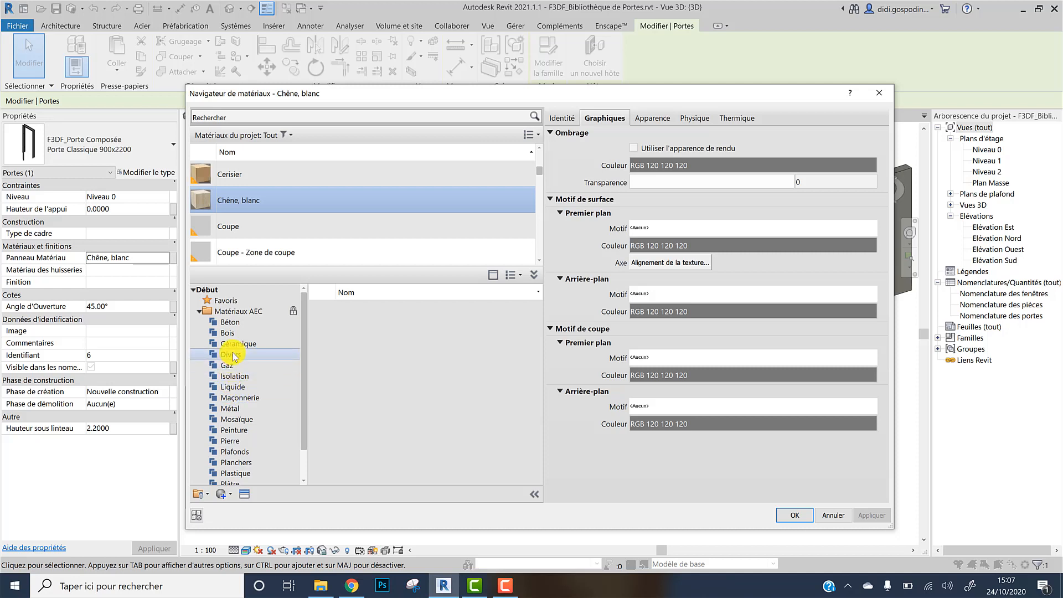
click(229, 333)
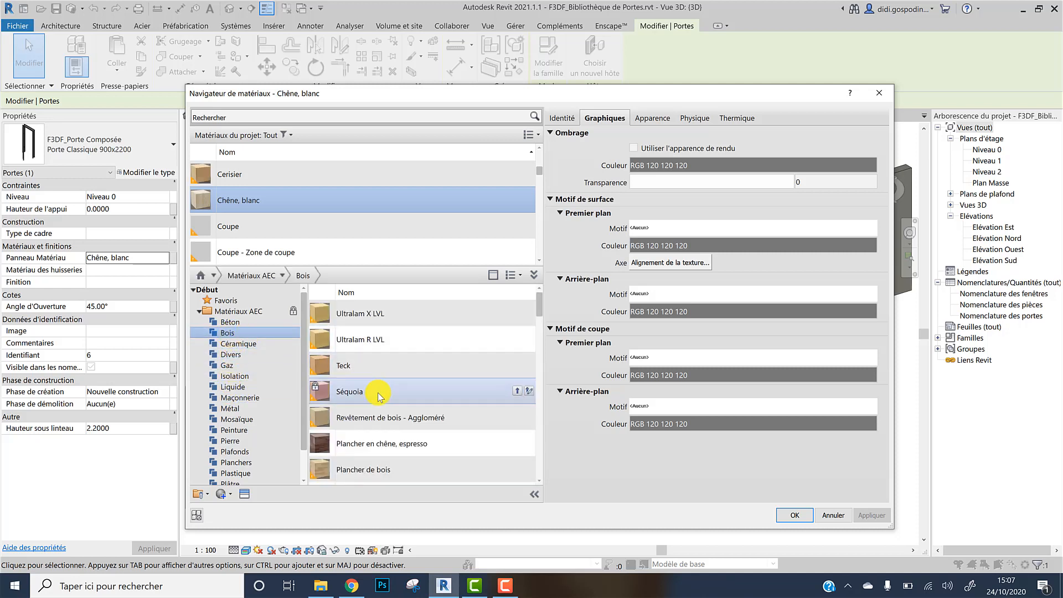
click(517, 390)
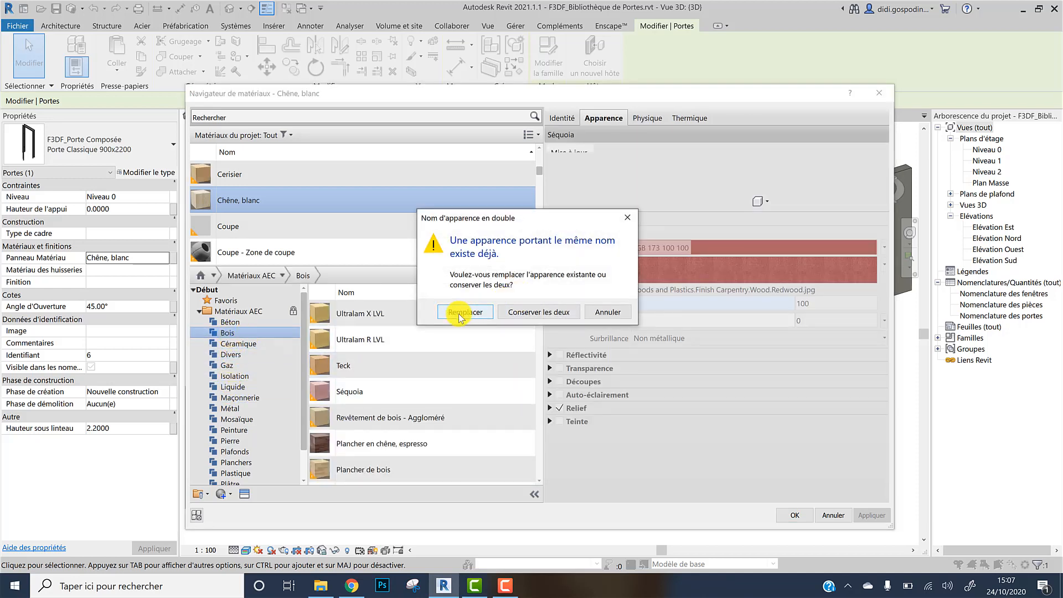
click(457, 311)
double_click(281, 200)
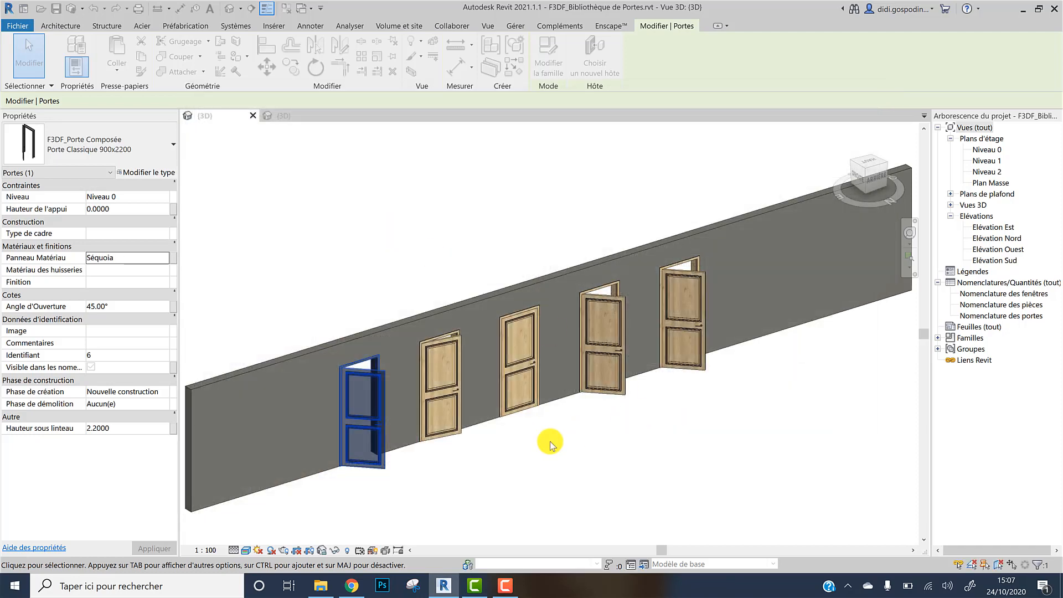
click(523, 460)
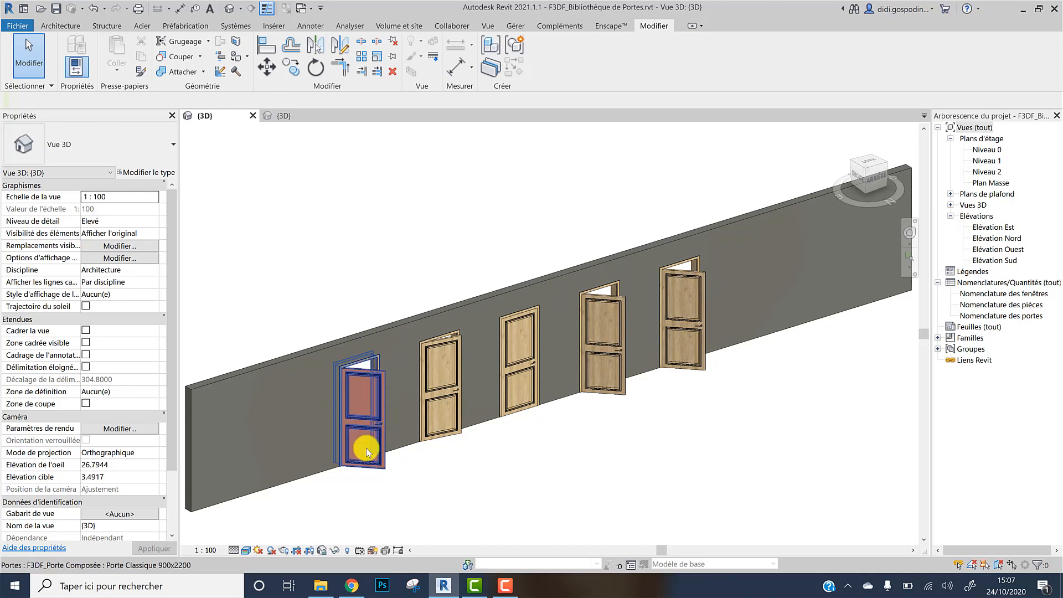
scroll(366, 442, up, 3)
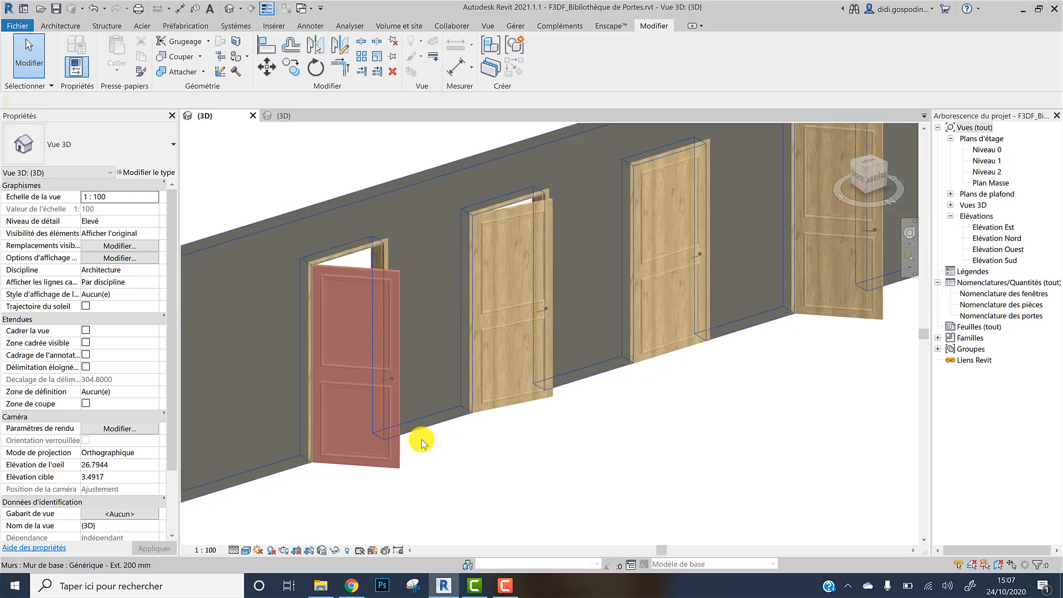